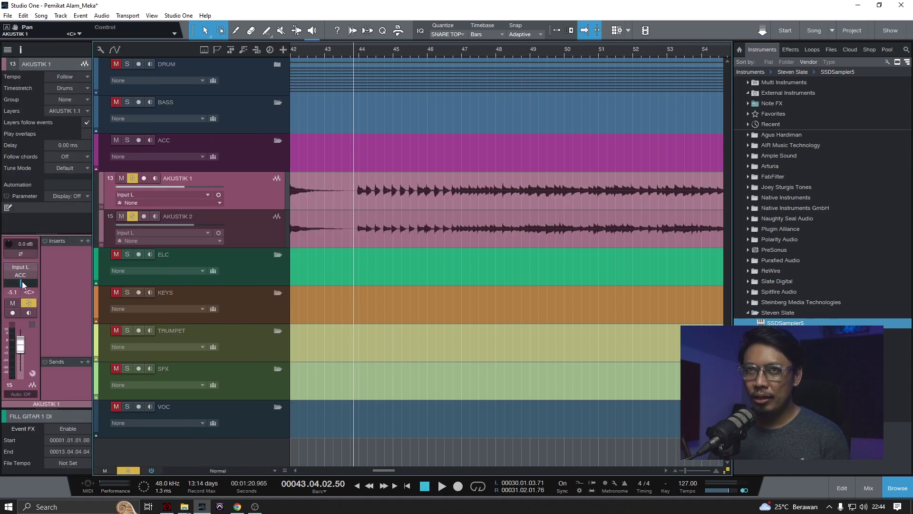
- Pan AKUSTIK 1 to L97 and AKUSTIK 2 fully right, leaving both tracks selected
left_click(258, 232)
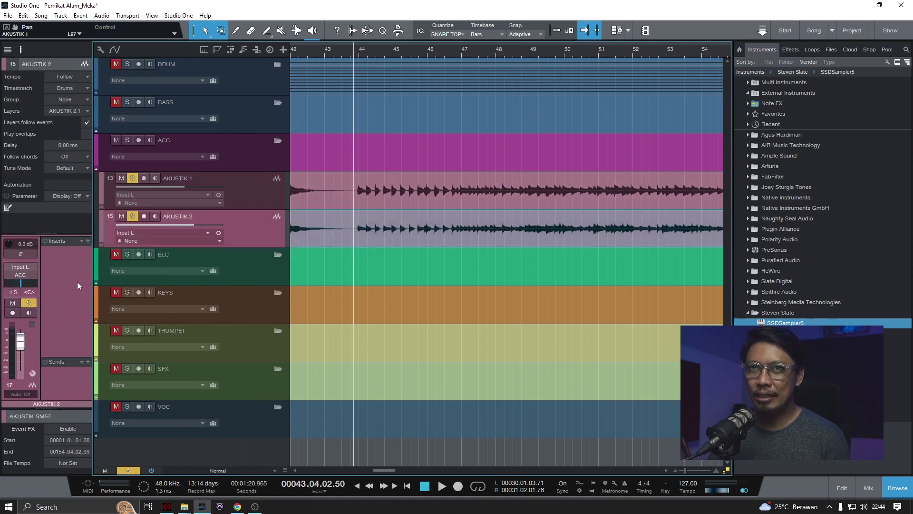
left_click(266, 201, "ctrl")
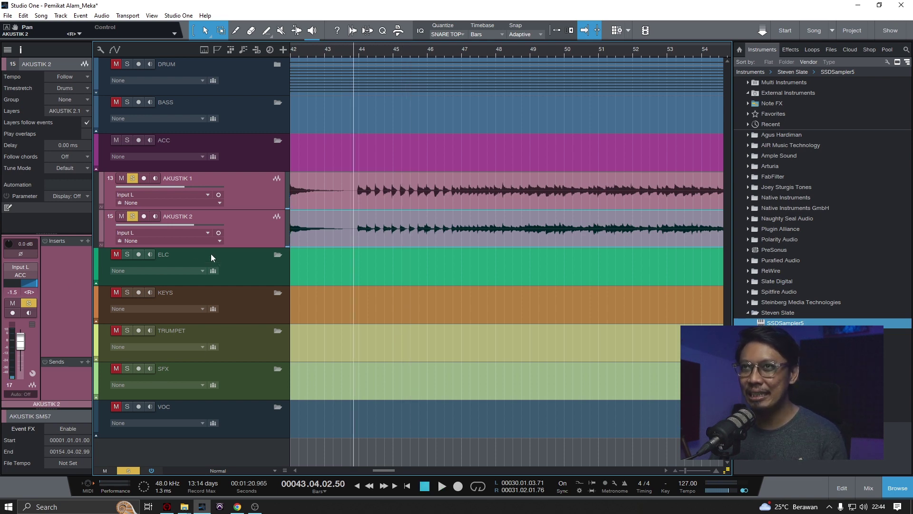
- Play both guitar tracks and compare the sound with AKUSTIK 2's polarity inverted and normal
left_click(258, 194)
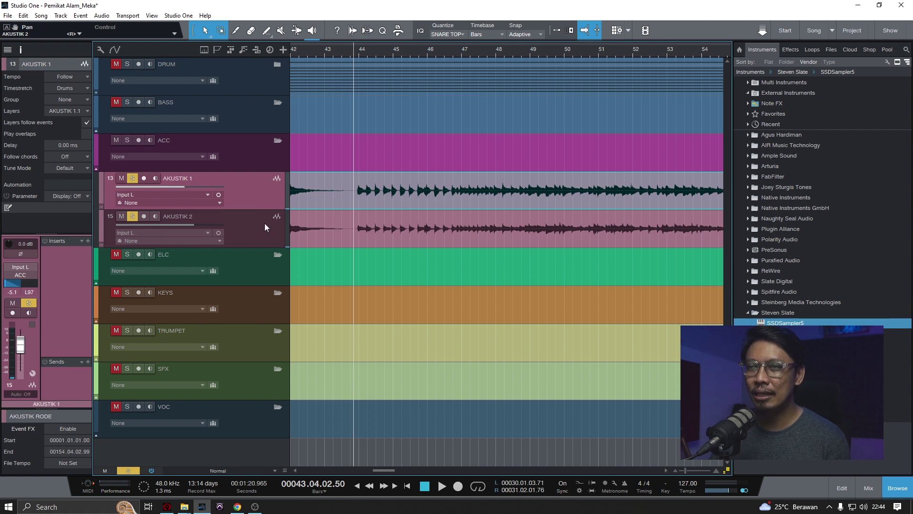
left_click(264, 225)
left_click(258, 198)
left_click(264, 227)
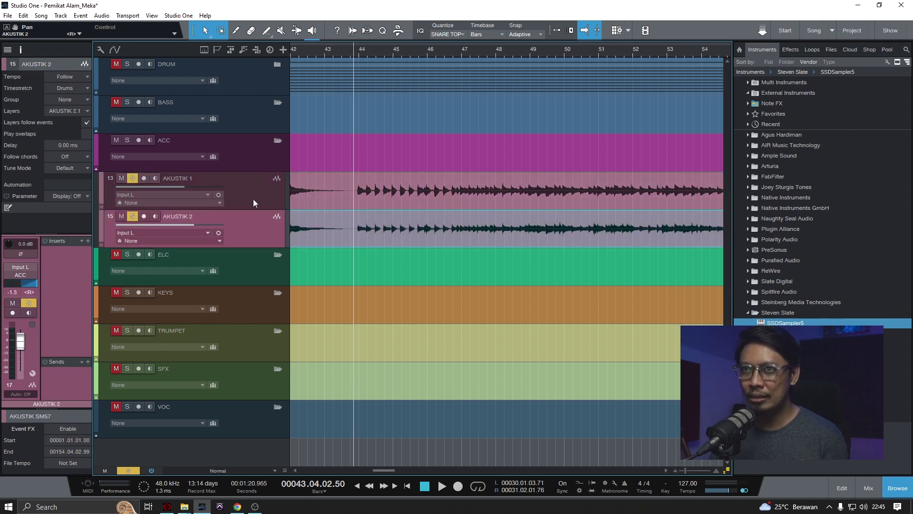
left_click(254, 200)
left_click(253, 230)
key("space")
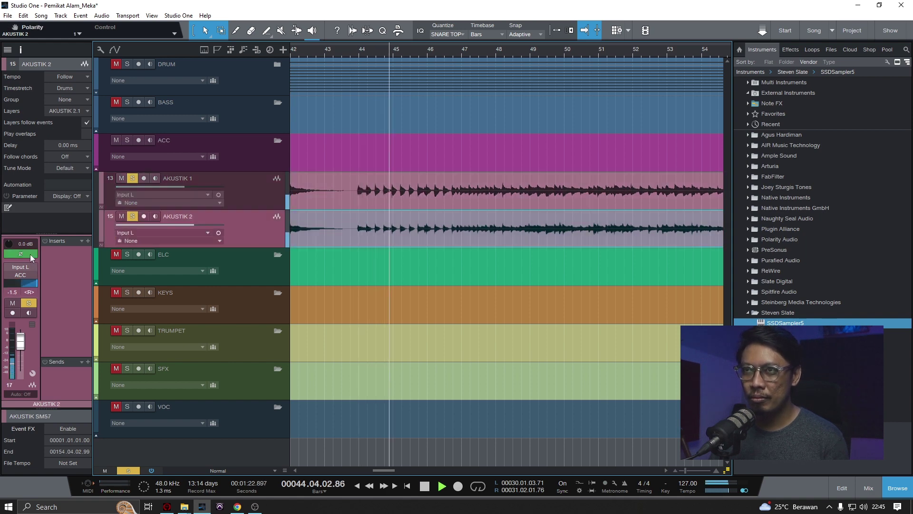
key("space")
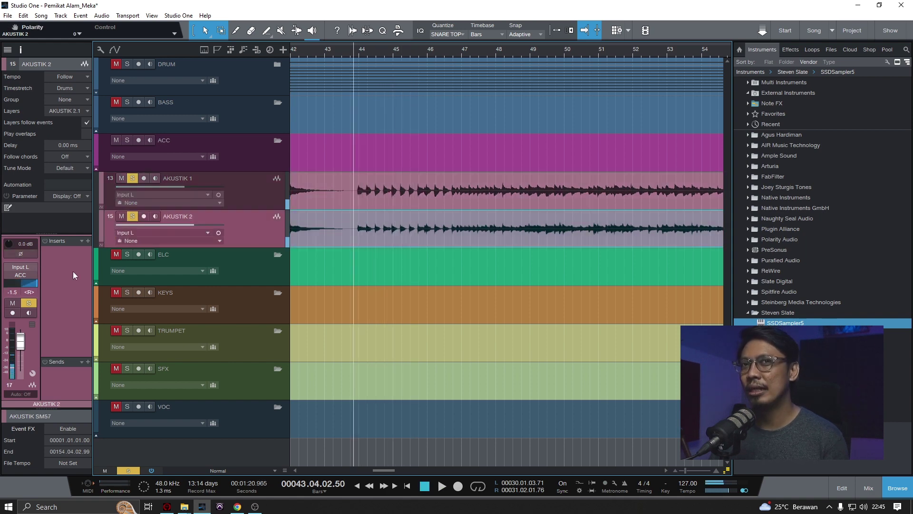
- Insert the FabFilter Pro-Q 3 equalizer on the AKUSTIK 1 track, searching for "q 3"
left_click(259, 202)
left_click(88, 242)
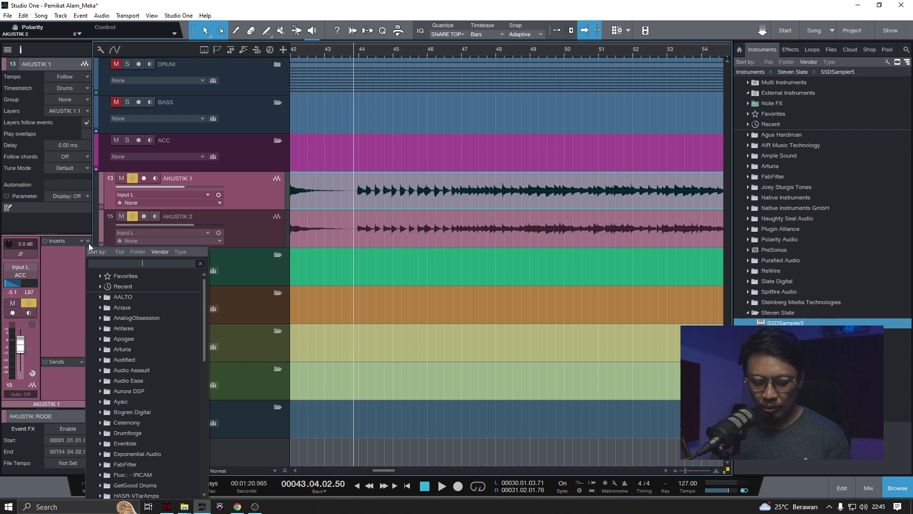
type("q e")
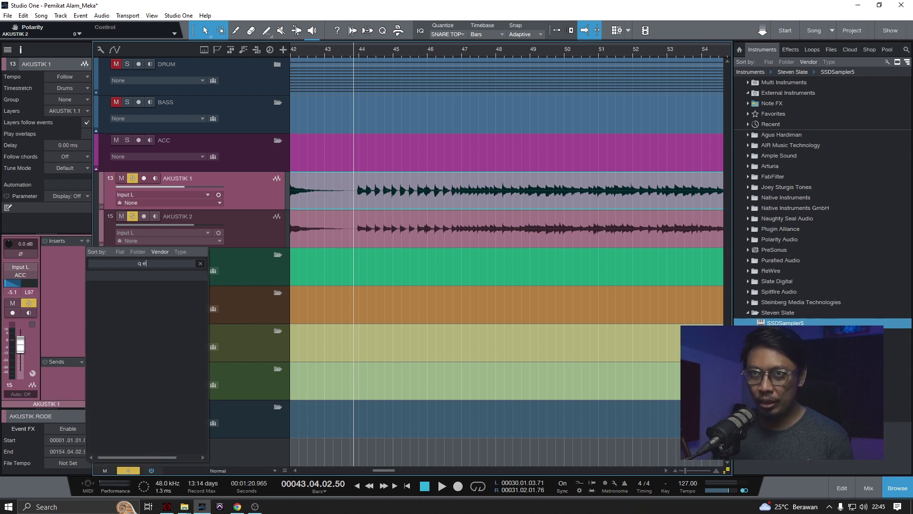
type("3")
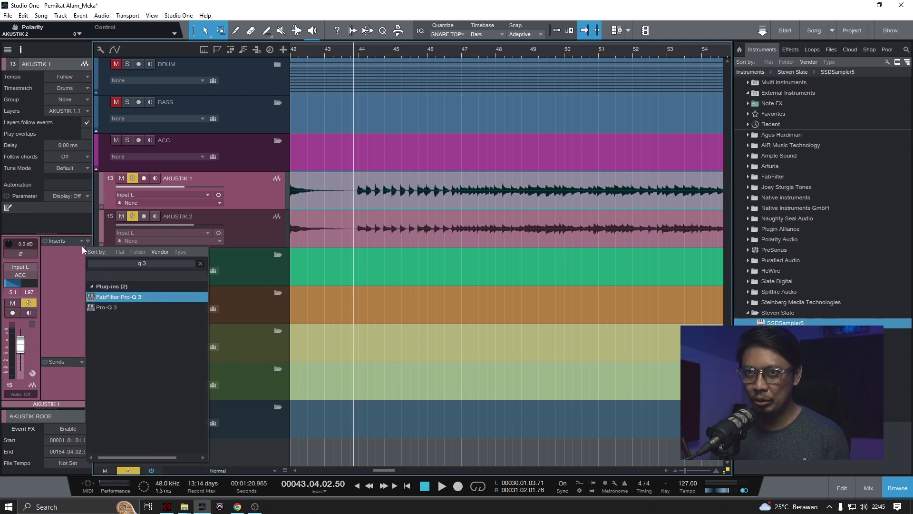
left_click(118, 297)
- Add a low cut at 39.896 Hz with a 36 dB/oct slope and a high cut with 48 dB/oct
left_click(278, 349)
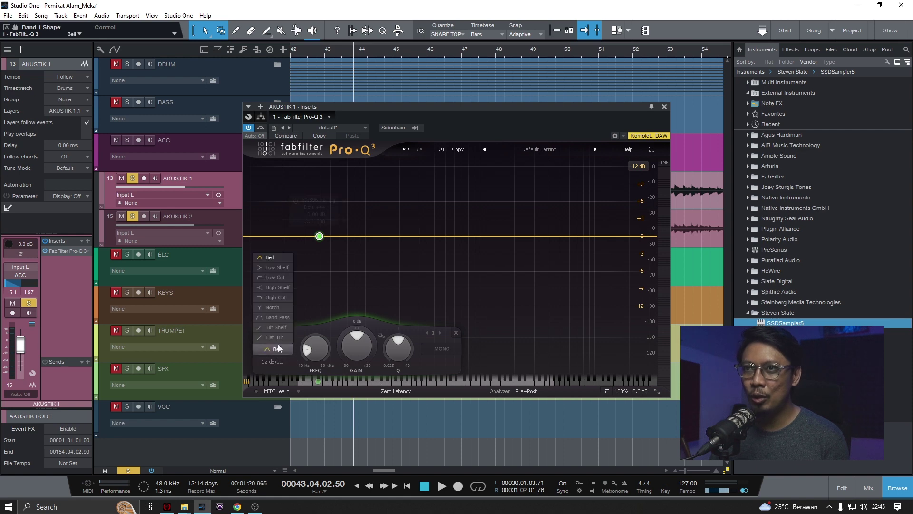
left_click(271, 278)
left_click(623, 236)
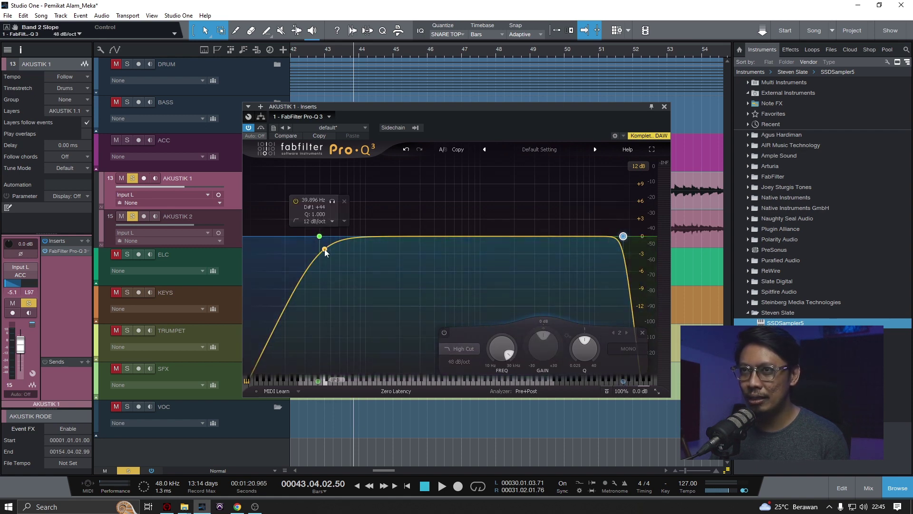
scroll(320, 238, "up", 4)
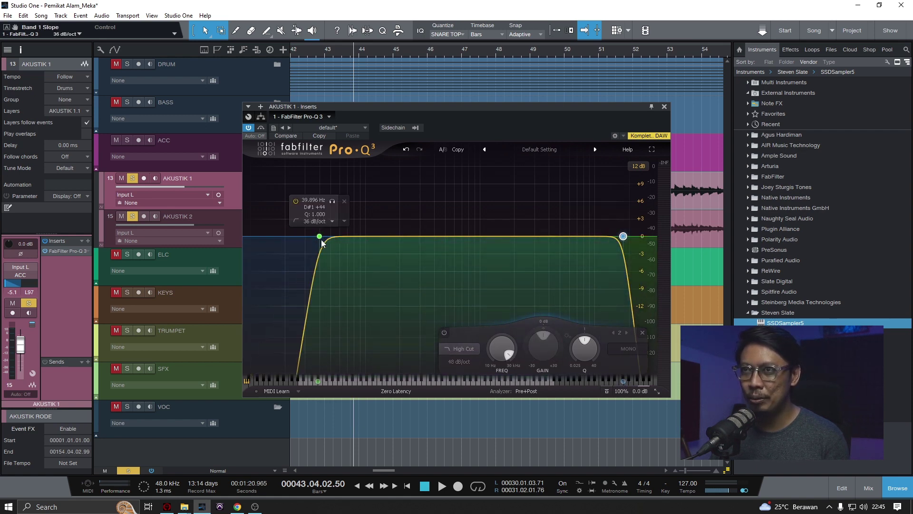
- During playback, take AKUSTIK 2 out of solo and raise AKUSTIK 1's low cut to 61.296 Hz
key("space")
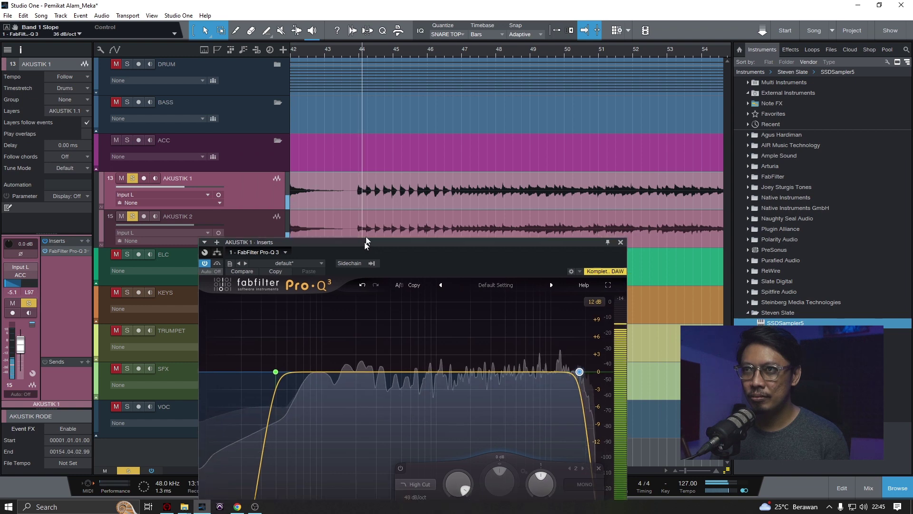
left_click_drag(366, 241, 381, 173)
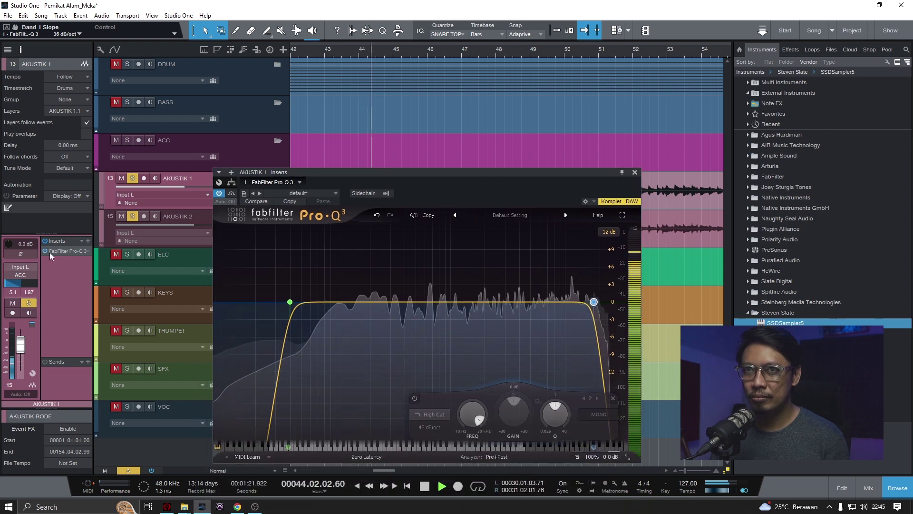
left_click(132, 216)
mouse_move(294, 302)
left_click_drag(295, 303, 316, 303)
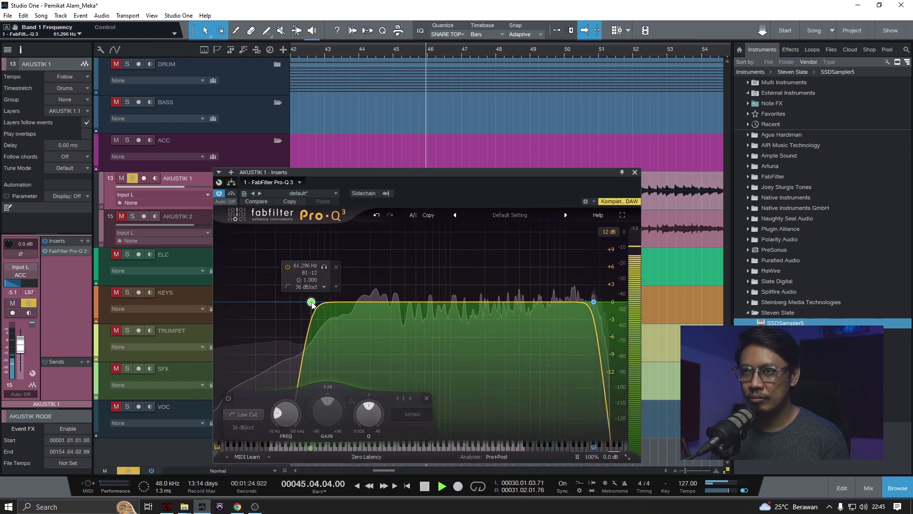
- Play from the middle of bar 46 and set the low cut to 75.615 Hz and the high cut to 21688 Hz
left_click_drag(525, 172, 501, 262)
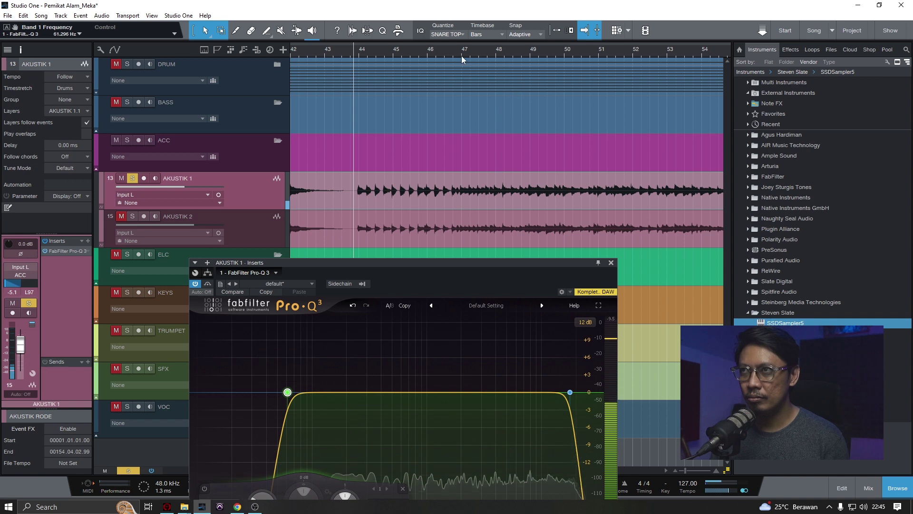
left_click(447, 54)
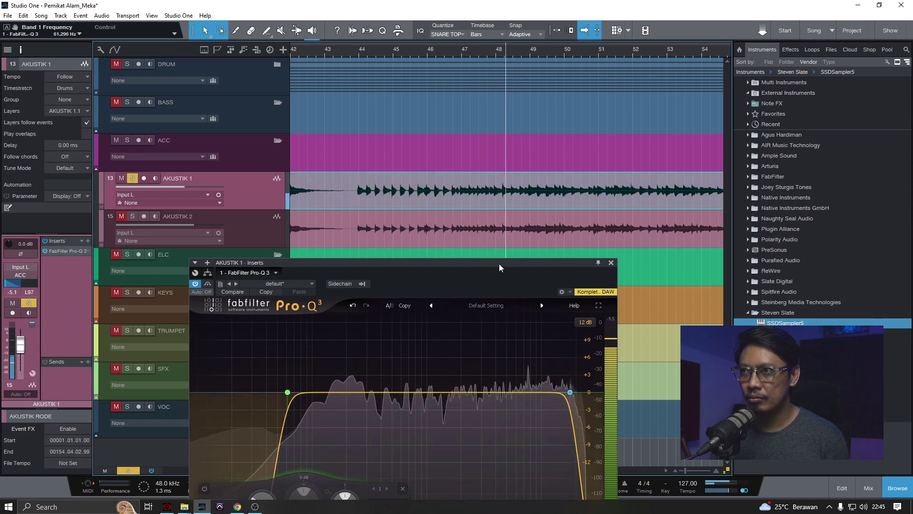
left_click_drag(498, 264, 496, 124)
left_click_drag(286, 257, 296, 257)
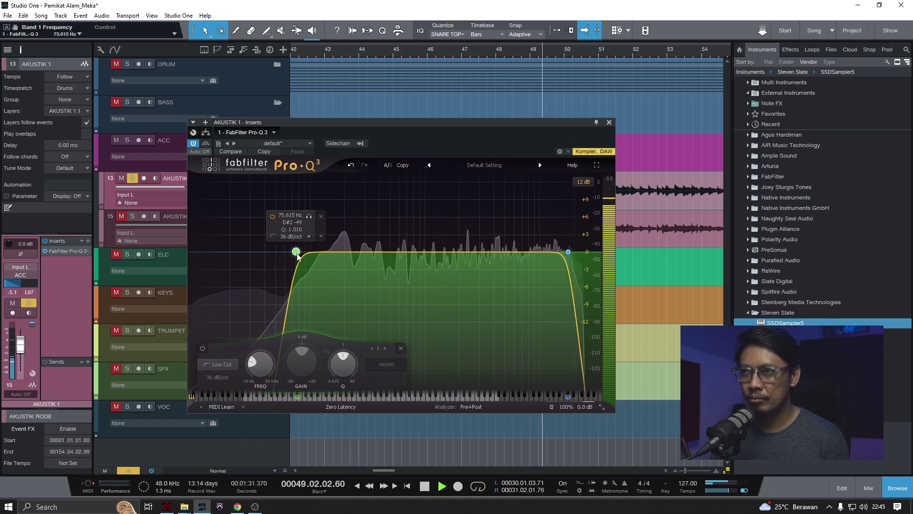
left_click_drag(568, 252, 577, 252)
key("space")
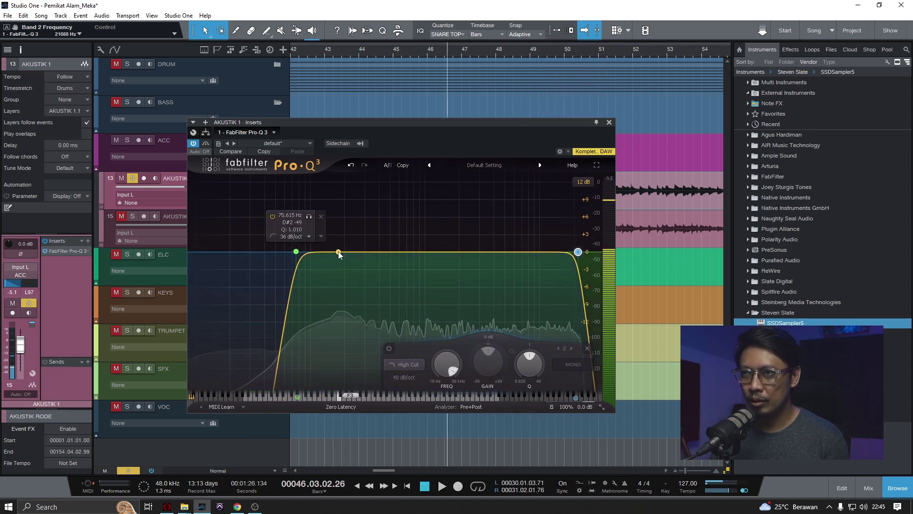
- Center AKUSTIK 1's pan and add bells of +2.94 dB at 139.27 Hz, -1.55 dB at 490.80 Hz and +1.31 dB at 2113.4 Hz
left_click_drag(339, 254, 326, 235)
key("space")
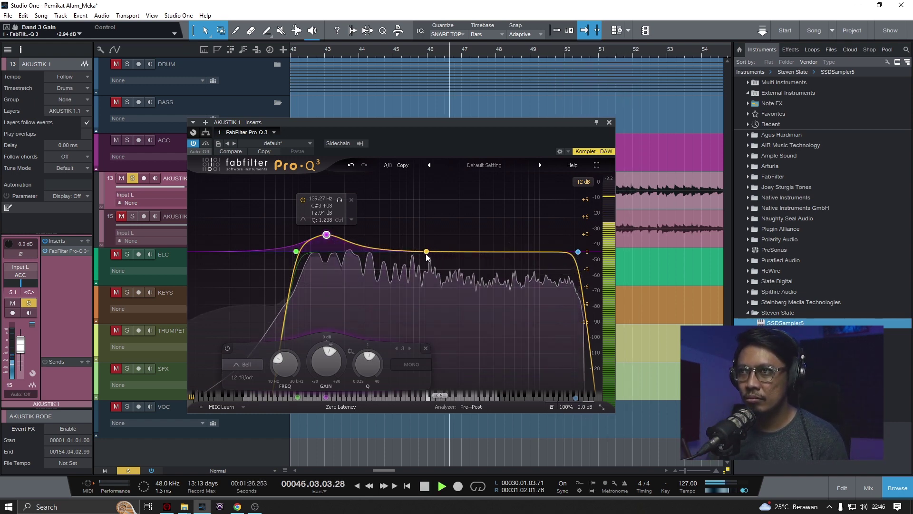
left_click_drag(426, 256, 395, 268)
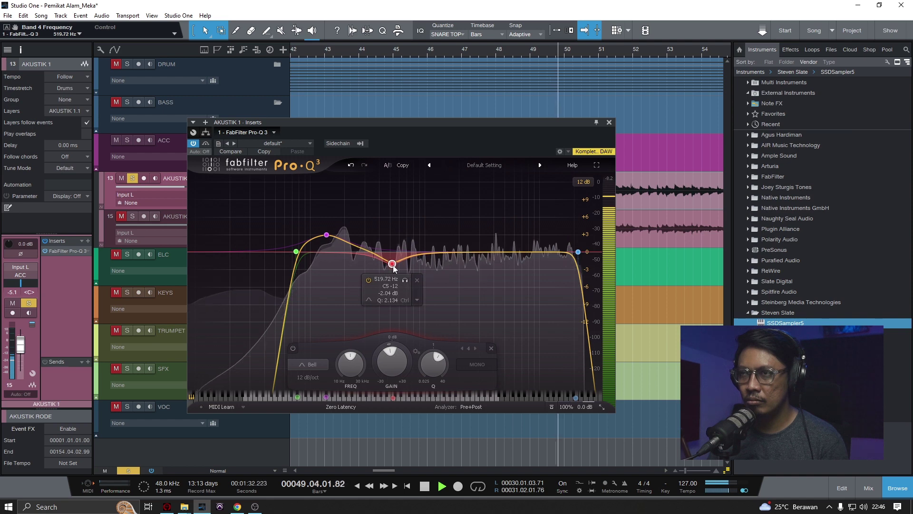
left_click_drag(529, 255, 464, 245)
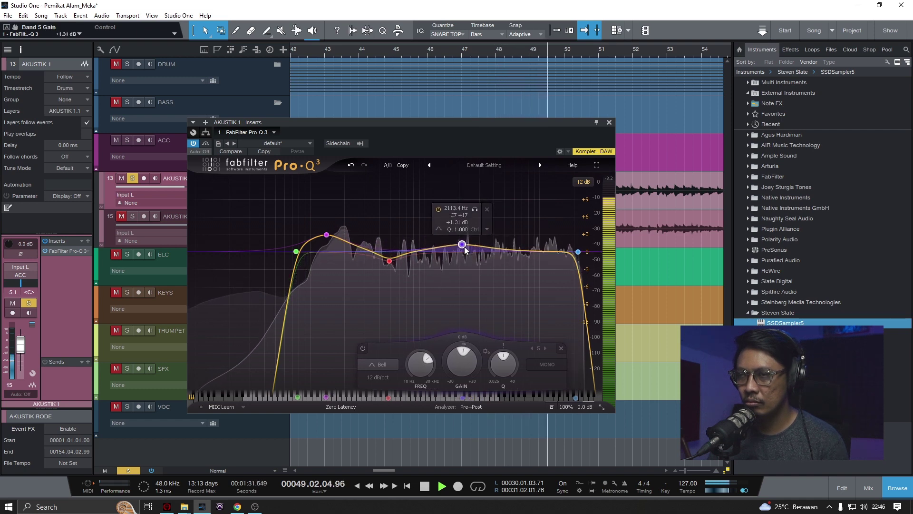
- Readjust the low cut to 64.908 Hz with Q 0.980 and the low bell to 147.47 Hz at +2.37 dB
left_click_drag(326, 236, 284, 256)
left_click(329, 238)
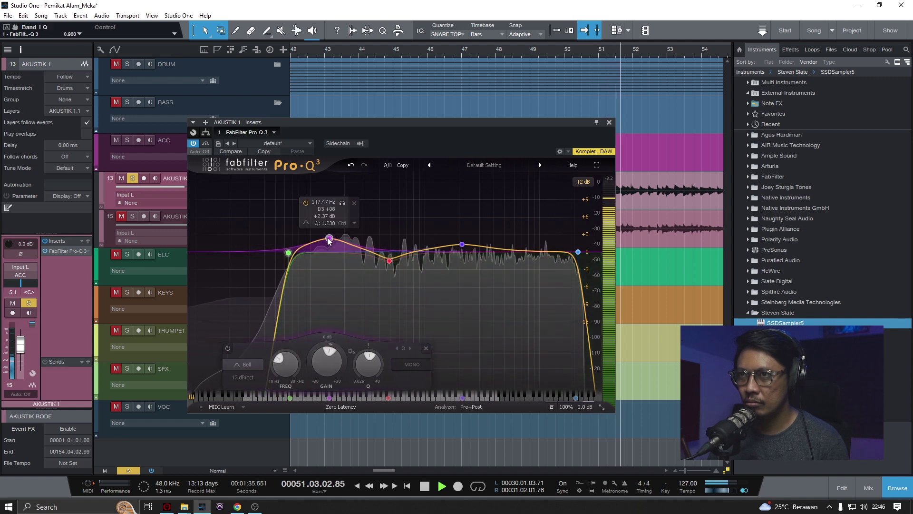
key("space")
- Pin AKUSTIK 1's equalizer window so it stays open, and solo only the AKUSTIK 2 track
left_click(596, 124)
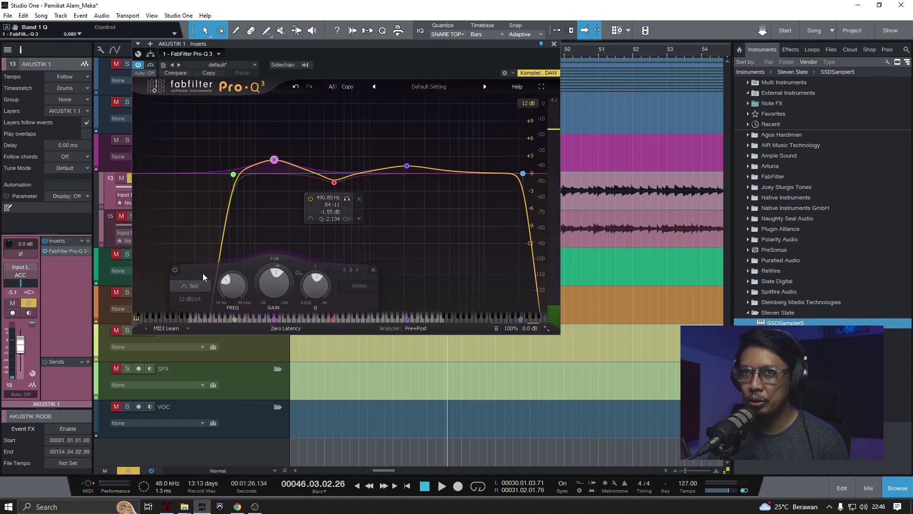
left_click(112, 240)
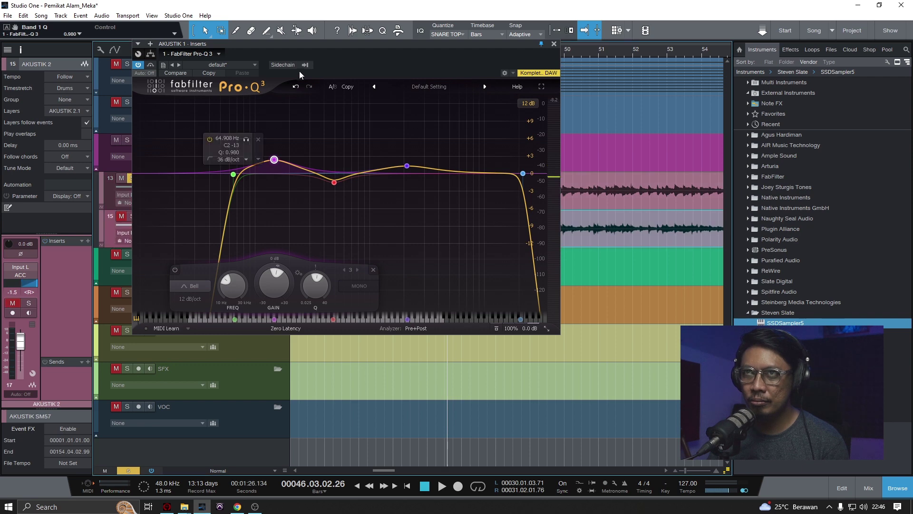
left_click_drag(302, 47, 363, 40)
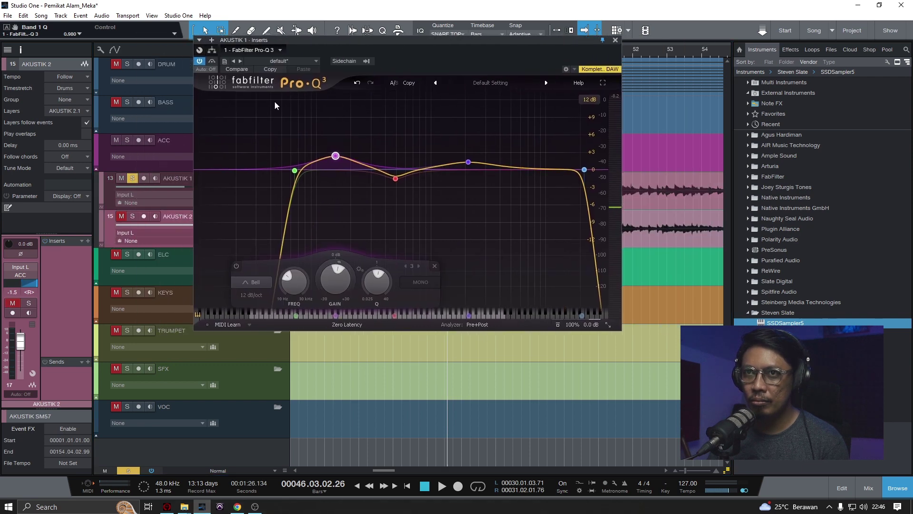
left_click(133, 217)
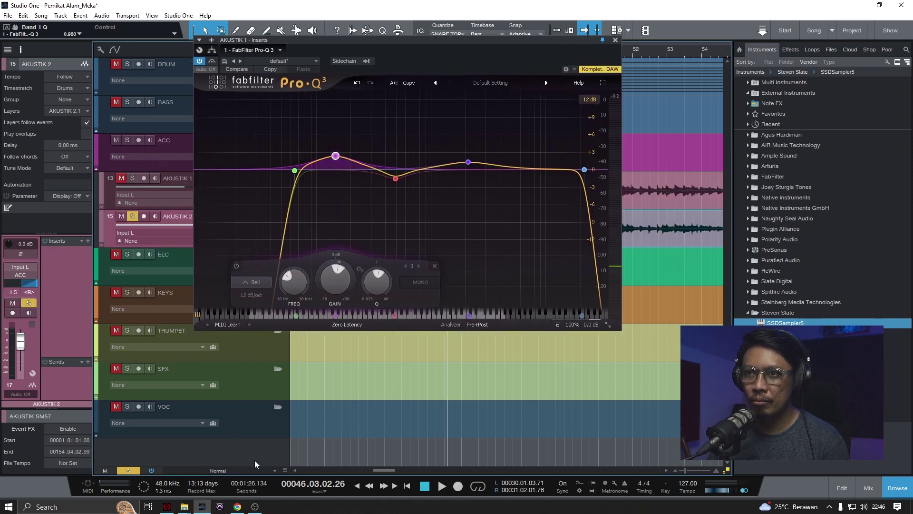
left_click(258, 508)
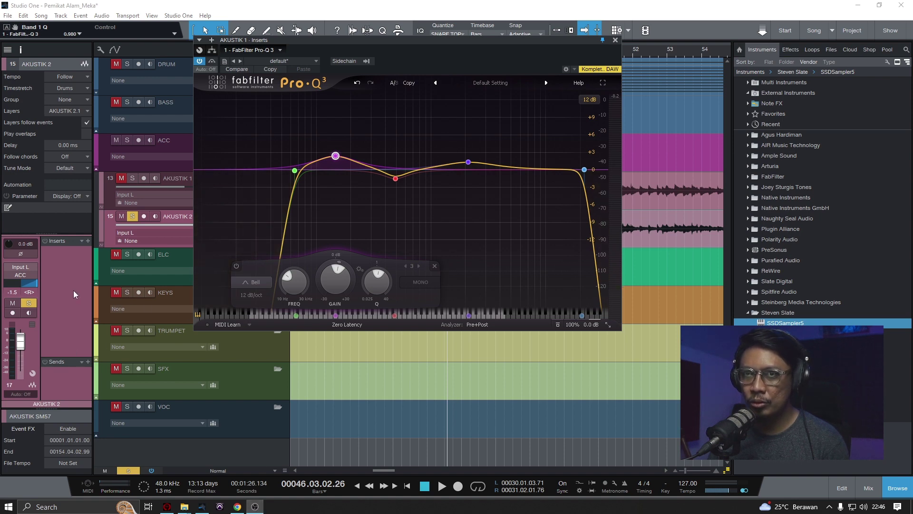
- Insert FabFilter Pro-Q 3 on AKUSTIK 2 and arrange its window beside AKUSTIK 1's equalizer
left_click(88, 241)
type("q")
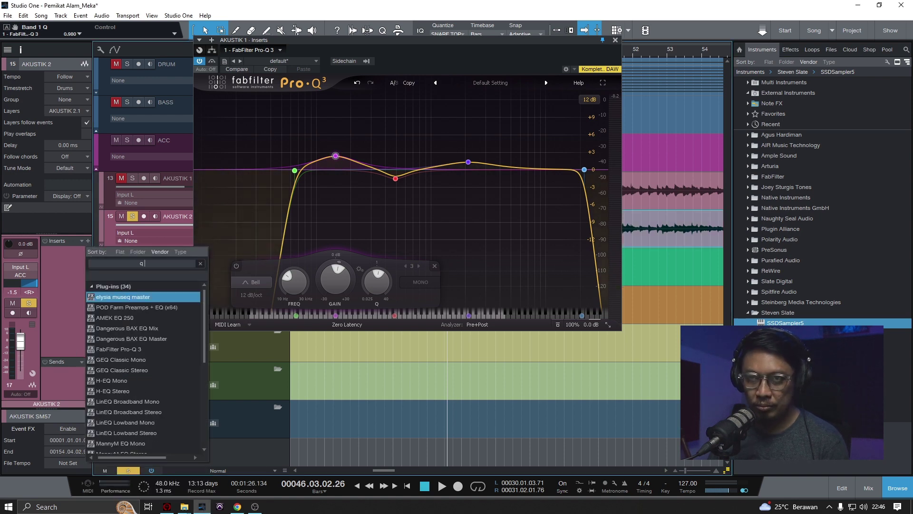
type(" 3")
double_click(124, 307)
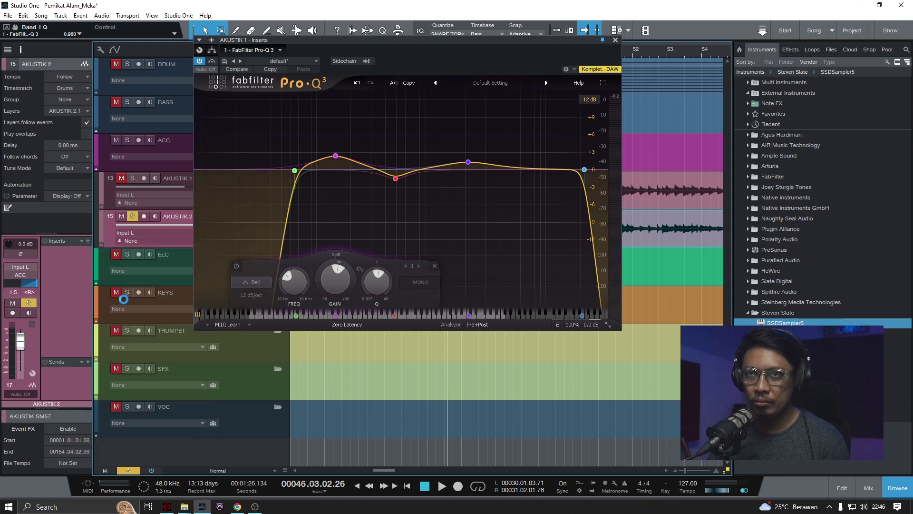
left_click(481, 40)
left_click_drag(480, 40, 328, 50)
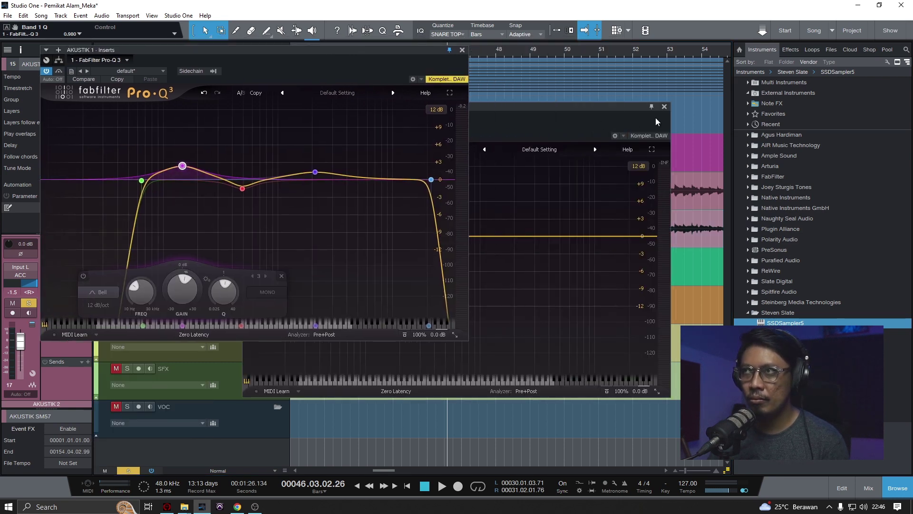
left_click_drag(602, 108, 832, 58)
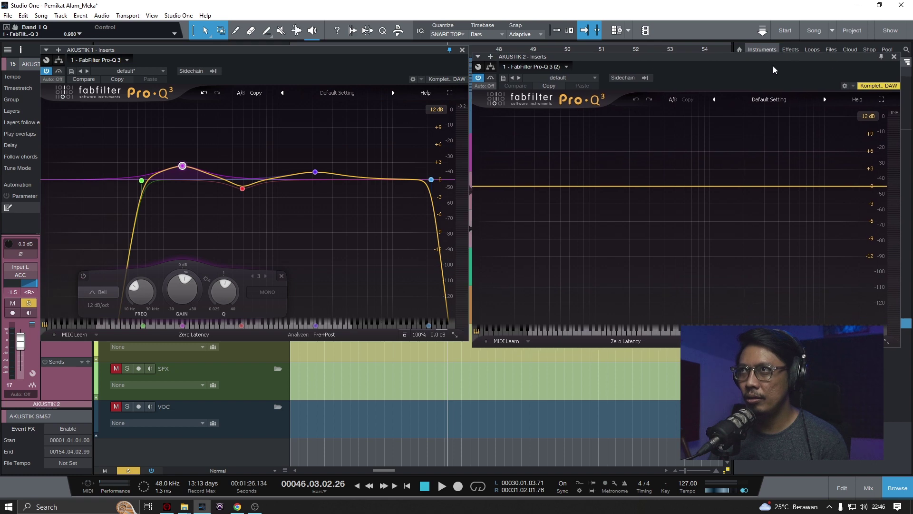
- Center AKUSTIK 2's pan and overlay AKUSTIK 1's Pro-Q spectrum in AKUSTIK 2's equalizer analyzer during playback
left_click(26, 285, "ctrl")
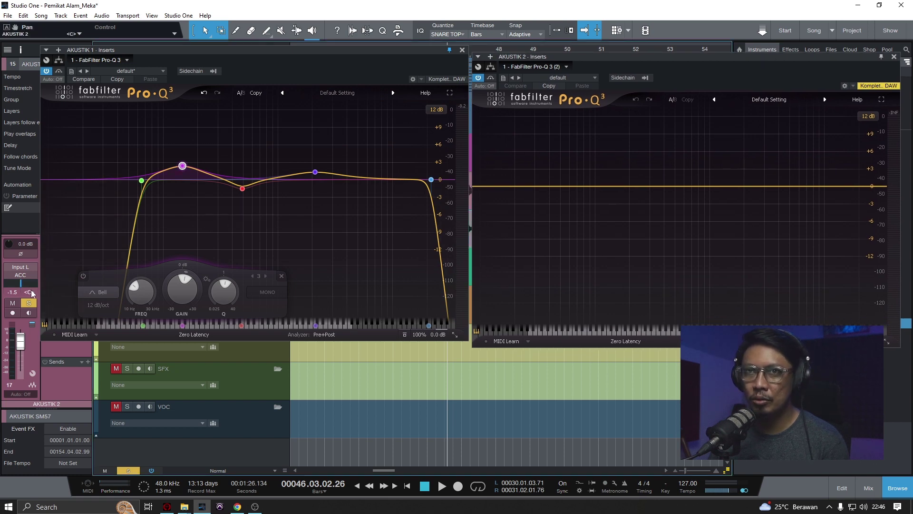
key("space")
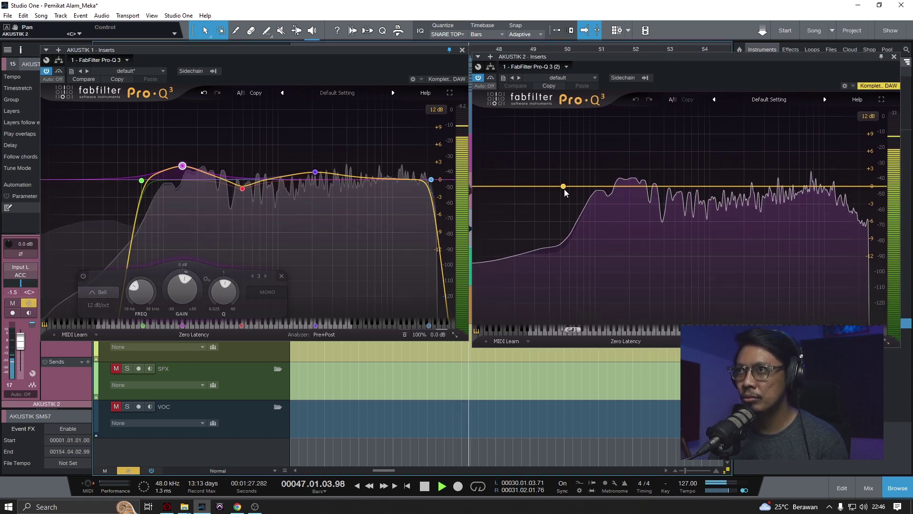
left_click(756, 341)
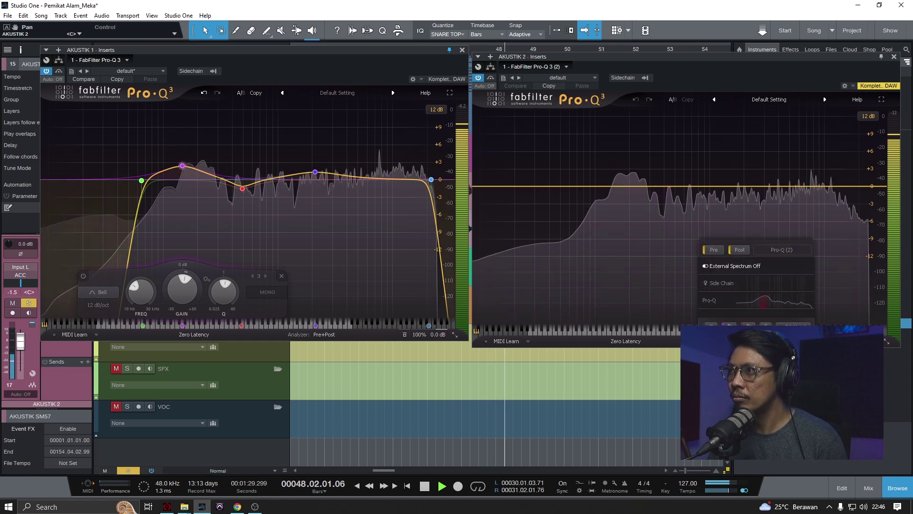
left_click(713, 301)
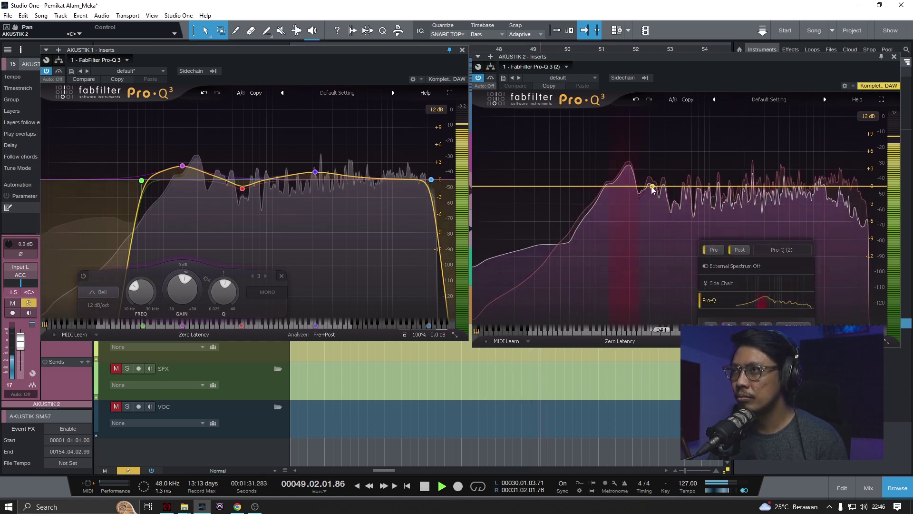
key("space")
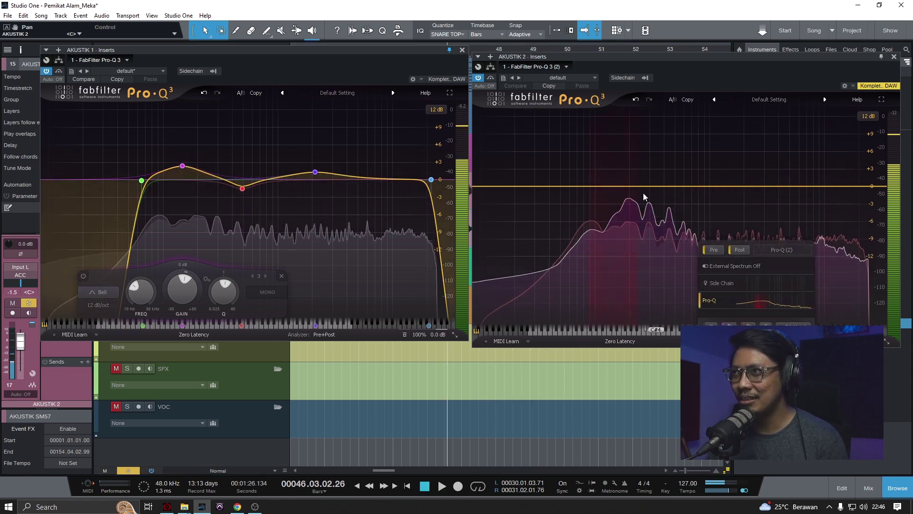
- Add a 36 dB/oct low cut at 79.310 Hz and a 96 dB/oct high cut at 22106 Hz to AKUSTIK 2's equalizer
key("space")
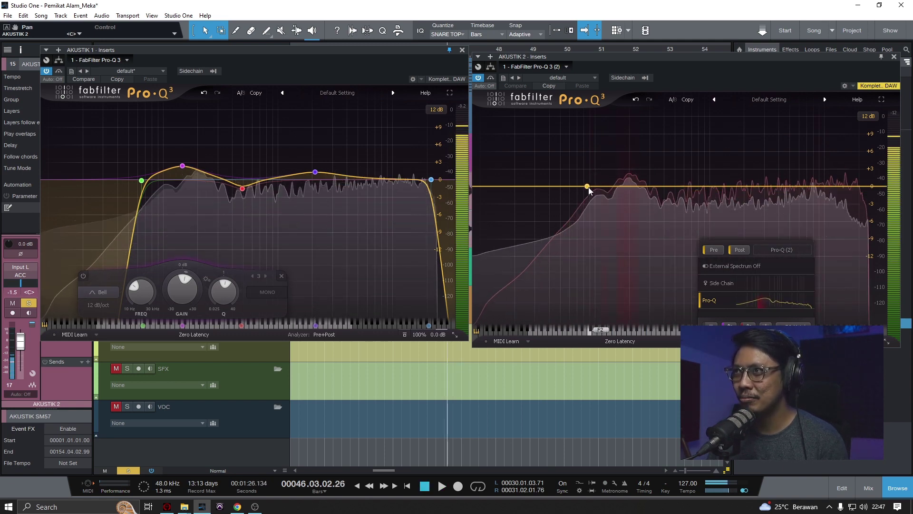
key("space")
double_click(589, 185)
left_click(506, 312)
left_click(505, 300)
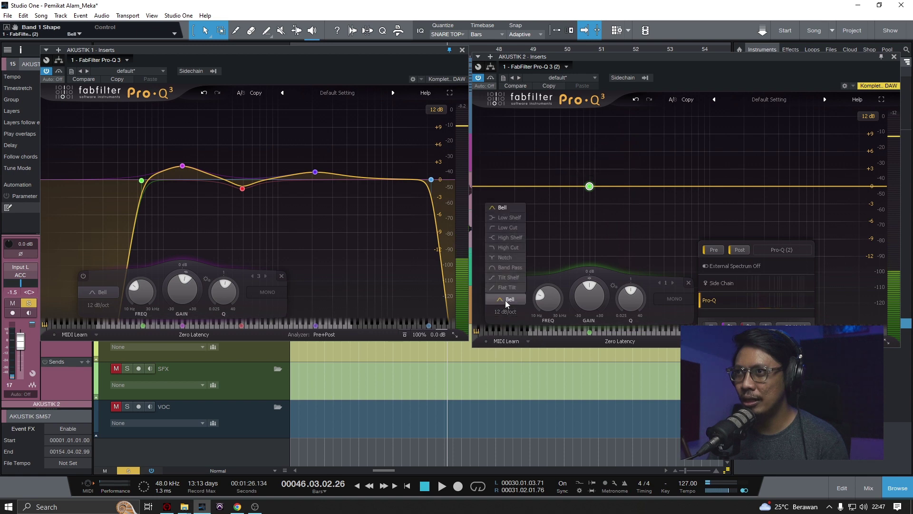
left_click(506, 237)
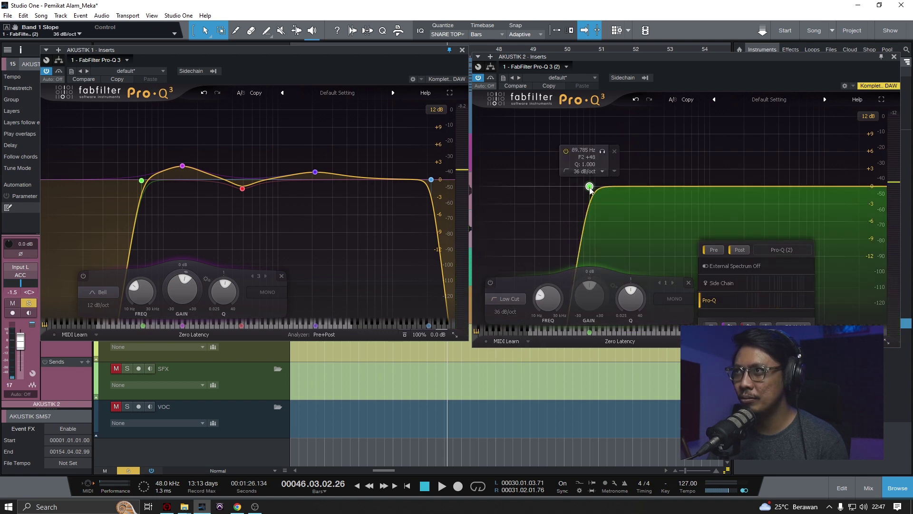
left_click_drag(589, 186, 583, 186)
double_click(864, 186)
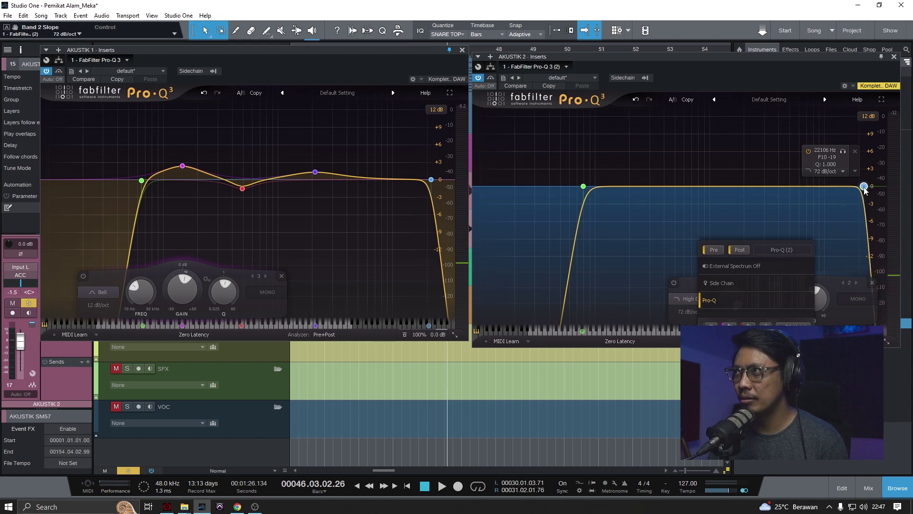
left_click(864, 187, "alt+shift")
- Add a -3.76 dB bell at 176.79 Hz with Q 3.329 on AKUSTIK 2 and move its low cut to 83.186 Hz
key("space")
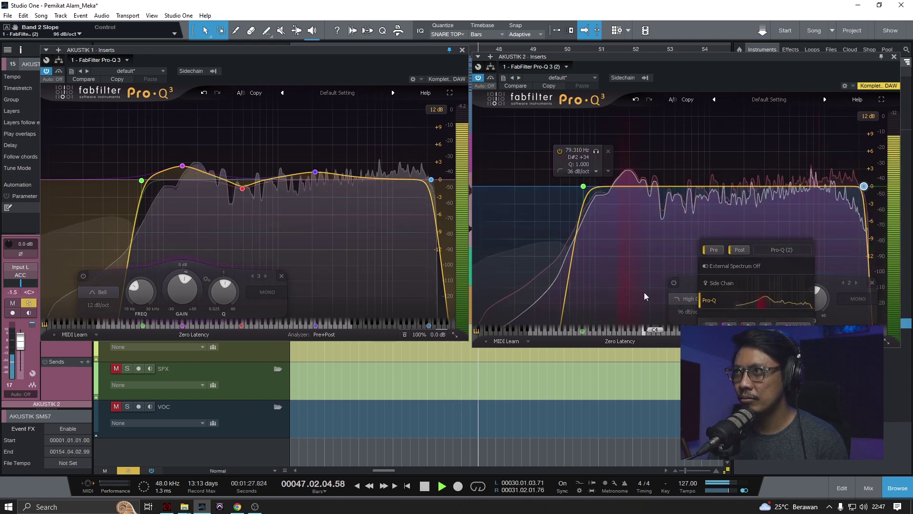
left_click(630, 183)
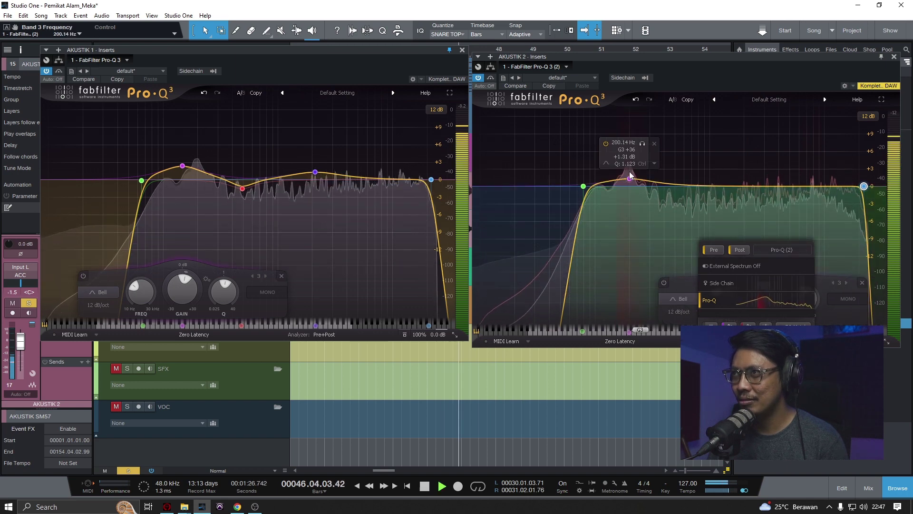
left_click_drag(630, 173, 624, 209)
scroll(630, 154, "up", 5)
scroll(628, 203, "up", 6)
scroll(628, 203, "down", 4)
scroll(624, 209, "down", 2)
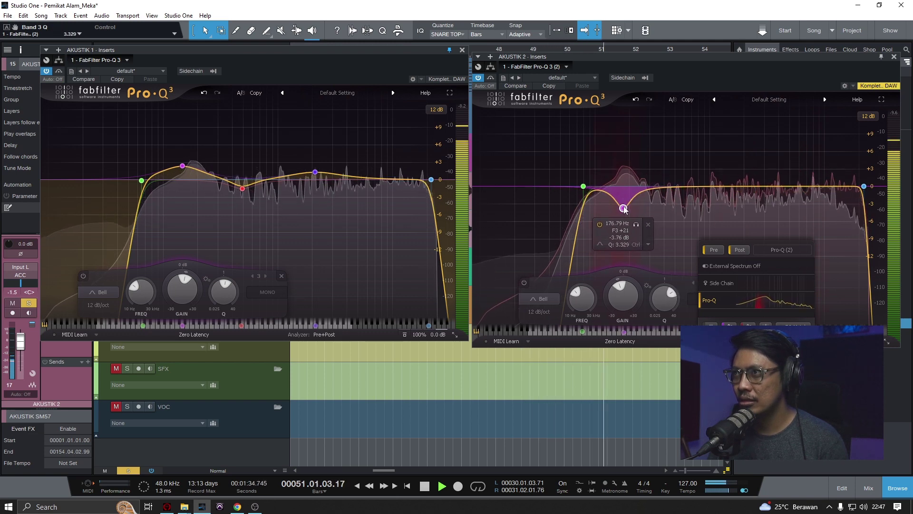
key("space")
left_click_drag(583, 186, 585, 186)
- Add a +3.10 dB bell at 341.52 Hz with Q 1.981 on AKUSTIK 2, then dismiss the analyzer options
key("space")
double_click(654, 176)
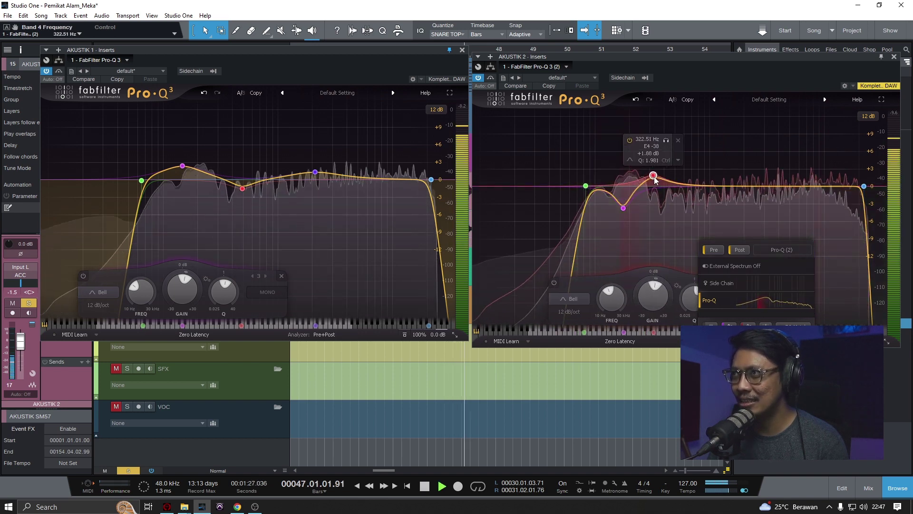
left_click_drag(654, 176, 657, 170)
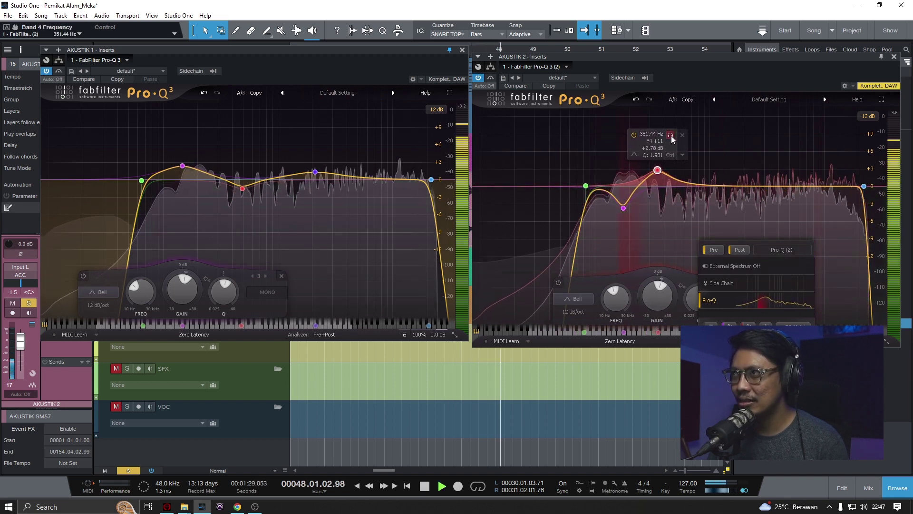
left_click_drag(658, 170, 656, 168)
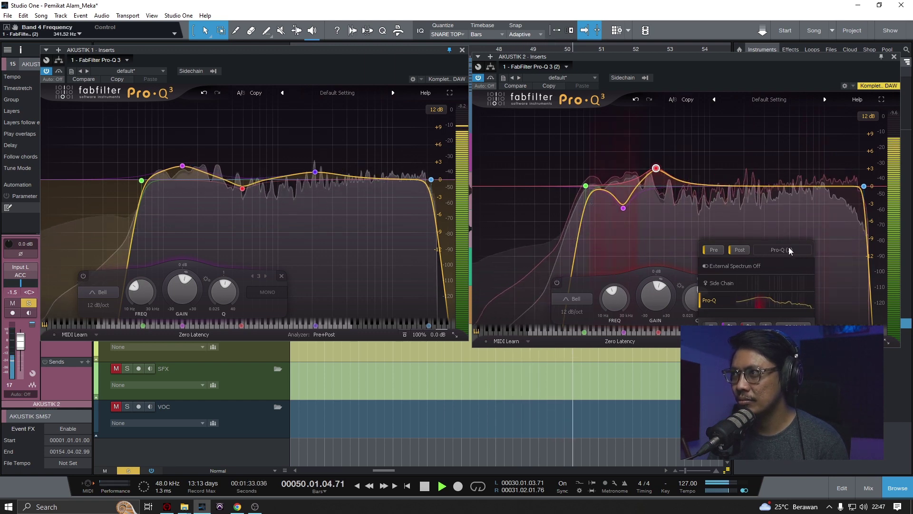
left_click(797, 299)
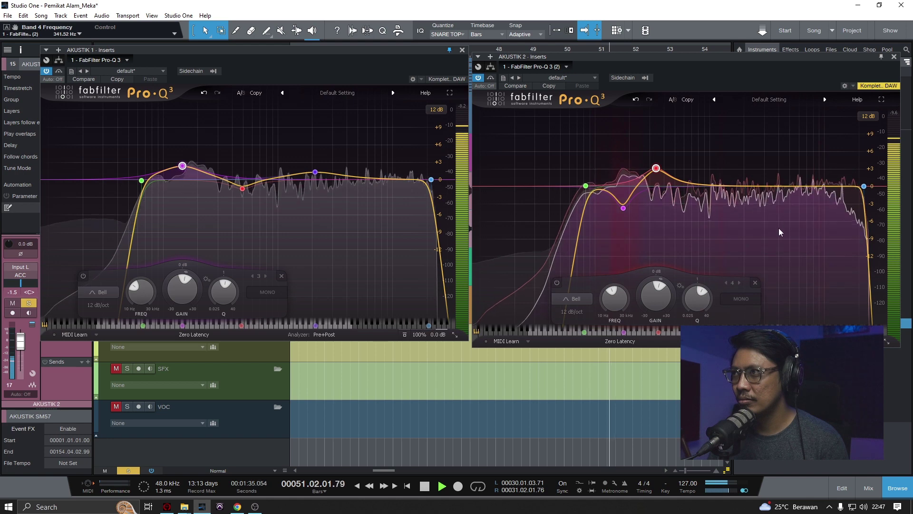
- Add a gentle -1.06 dB bell at 1513.3 Hz with Q 1.872 to AKUSTIK 2's equalizer
key("space")
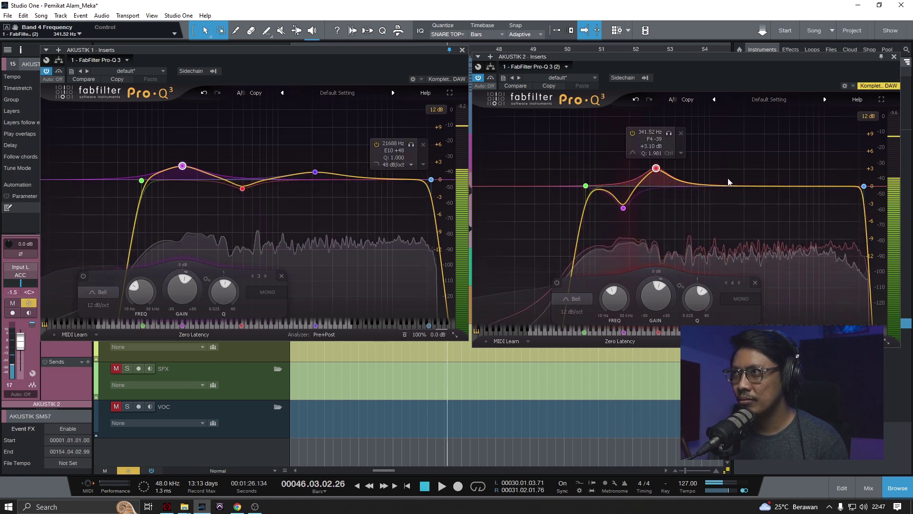
key("space")
mouse_move(729, 183)
left_mouse_down()
mouse_move(735, 144)
mouse_move(730, 192)
left_mouse_up()
scroll(726, 155, "up", 4)
key("space")
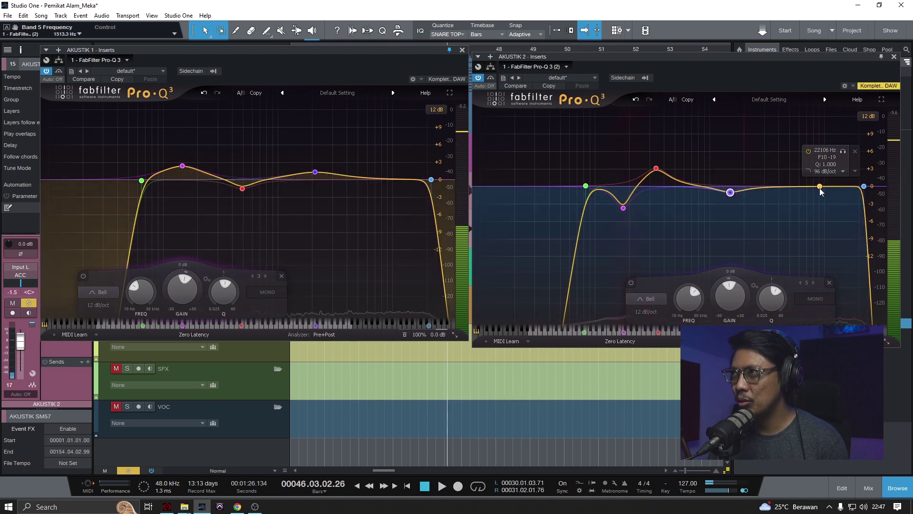
- Add a high bell to AKUSTIK 2 and tune it to +1.14 dB at 6579.1 Hz with Q 1.172
left_click_drag(820, 189, 823, 179)
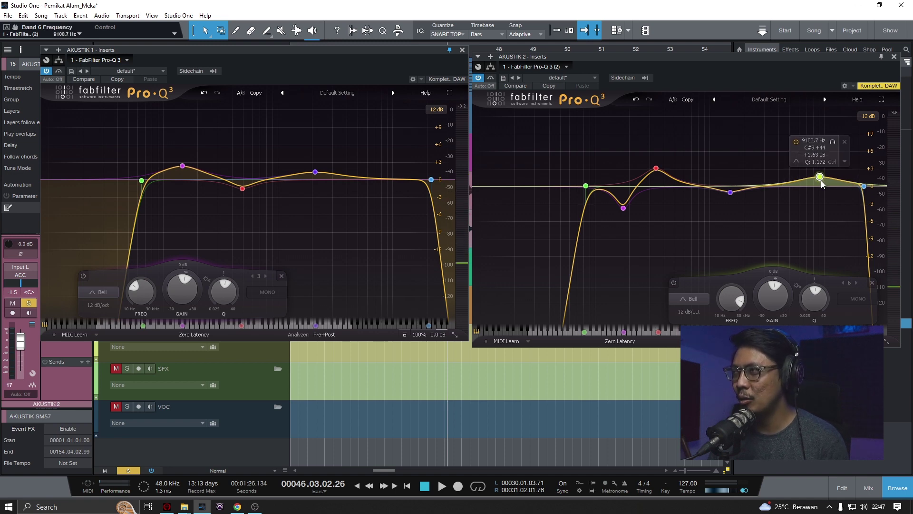
left_click_drag(821, 182, 820, 180)
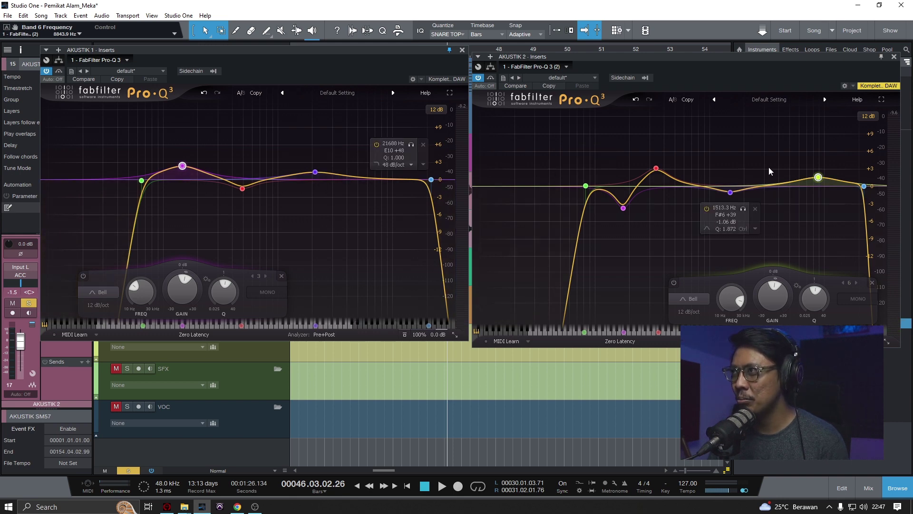
key("space")
left_click_drag(818, 177, 803, 180)
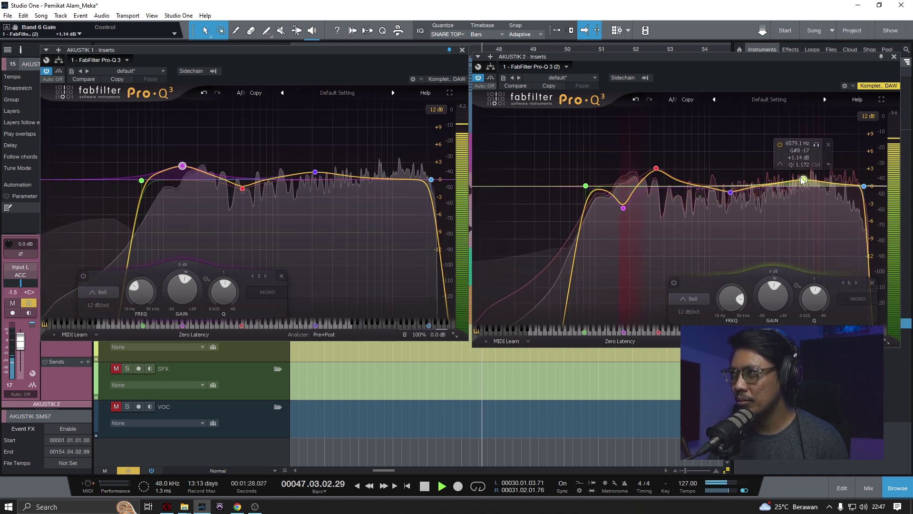
key("space")
- Pin AKUSTIK 2's equalizer window, pan AKUSTIK 2 fully right and AKUSTIK 1 fully left, and solo AKUSTIK 1 as well
left_click_drag(354, 51, 372, 50)
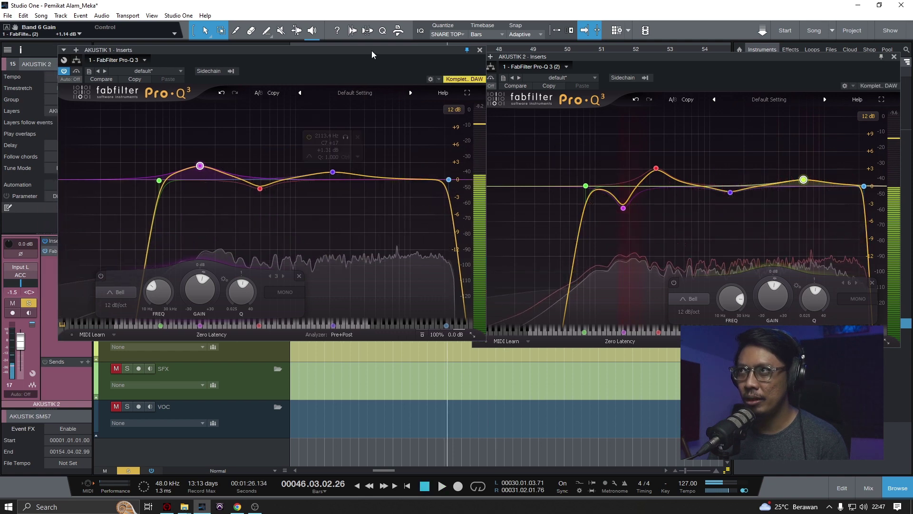
left_click(878, 57)
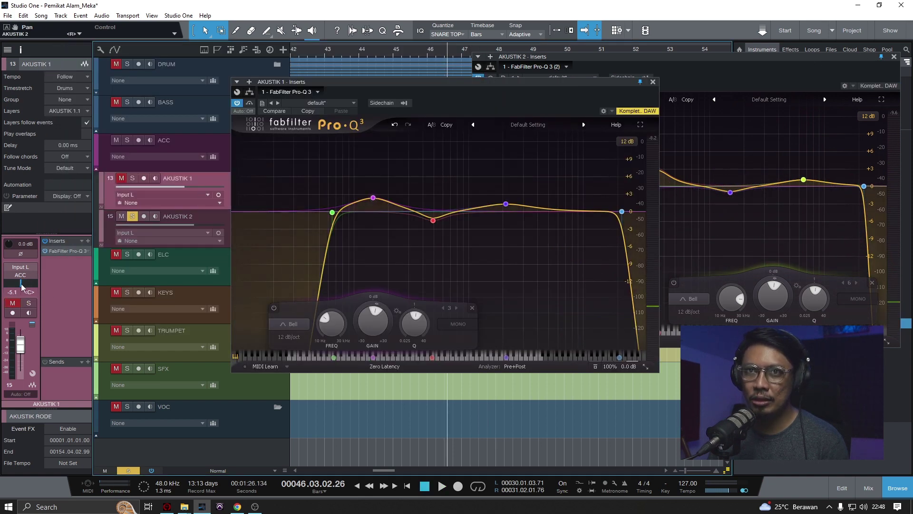
left_click(29, 303)
left_click_drag(486, 81, 298, 59)
- Move AKUSTIK 2's high bell to 9915.9 Hz, and reduce AKUSTIK 1's upper bell to +0.82 dB at 1831.6 Hz and low bell to +1.80 dB
key("space")
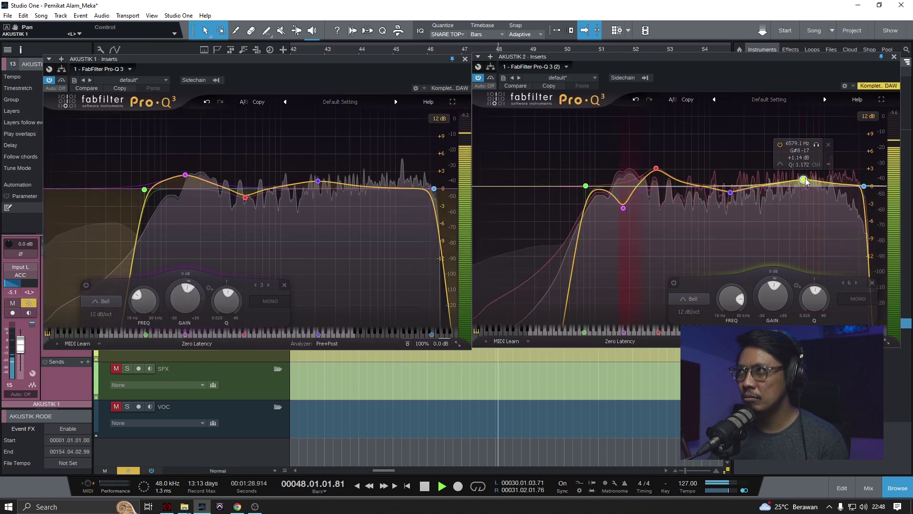
left_click_drag(804, 180, 831, 176)
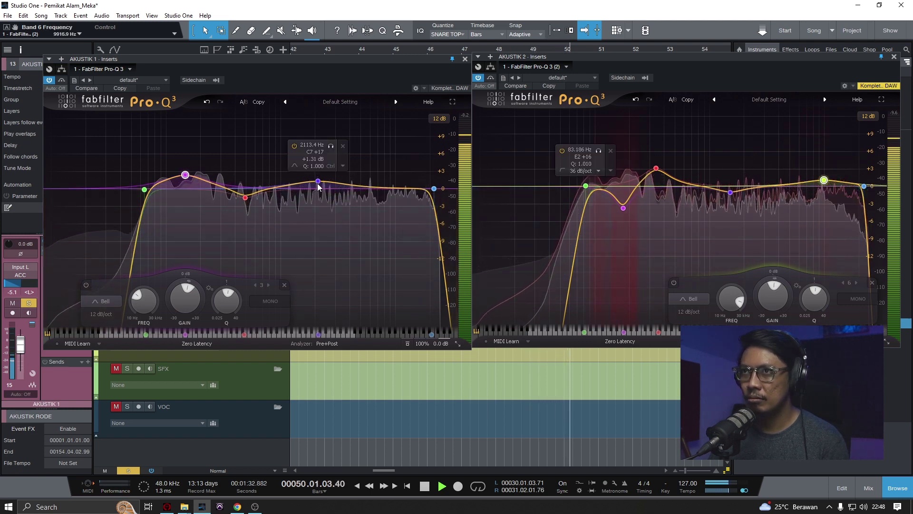
mouse_move(318, 183)
left_mouse_down()
mouse_move(316, 149)
mouse_move(312, 189)
left_mouse_up()
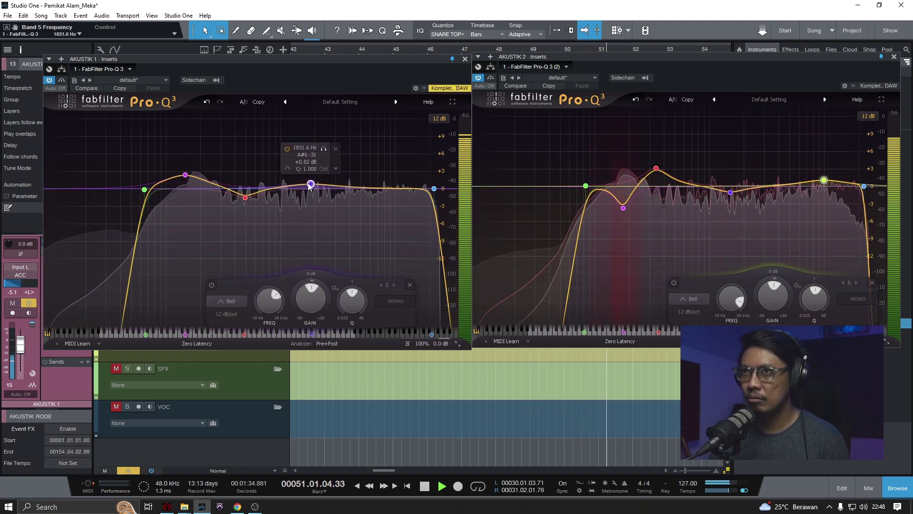
left_click_drag(188, 178, 189, 184)
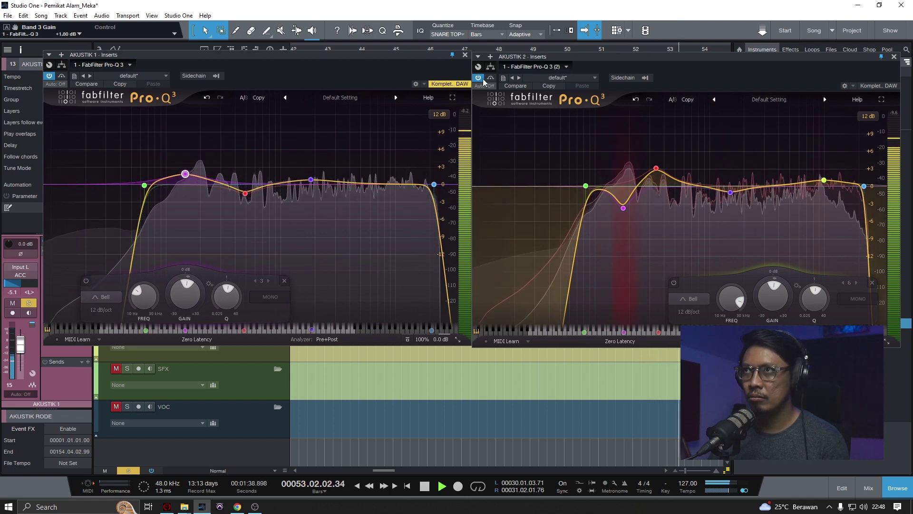
- Bypass the equalizers on both acoustic guitar tracks and play them back for comparison
key("space")
left_click(49, 77)
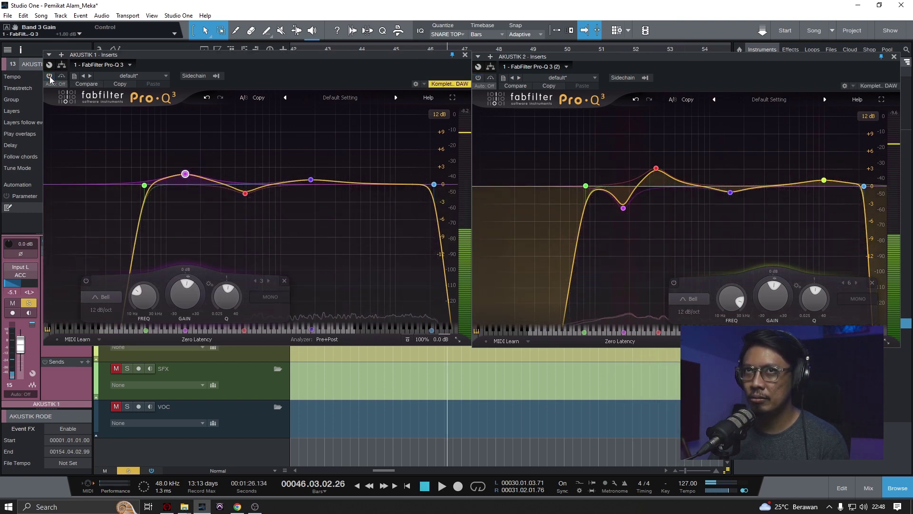
key("space")
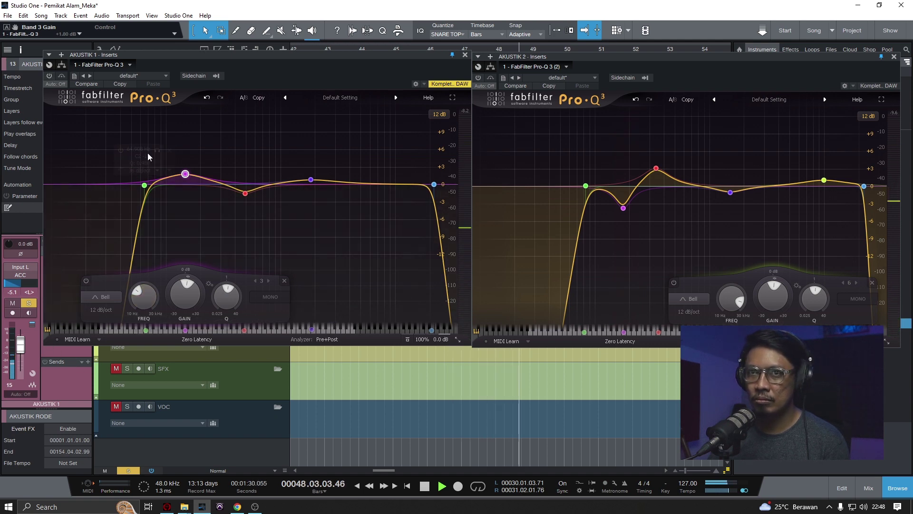
- Lower AKUSTIK 2's track volume to -3.9 dB and re-enable the equalizers on both tracks
left_click_drag(253, 56, 375, 61)
left_click(108, 232)
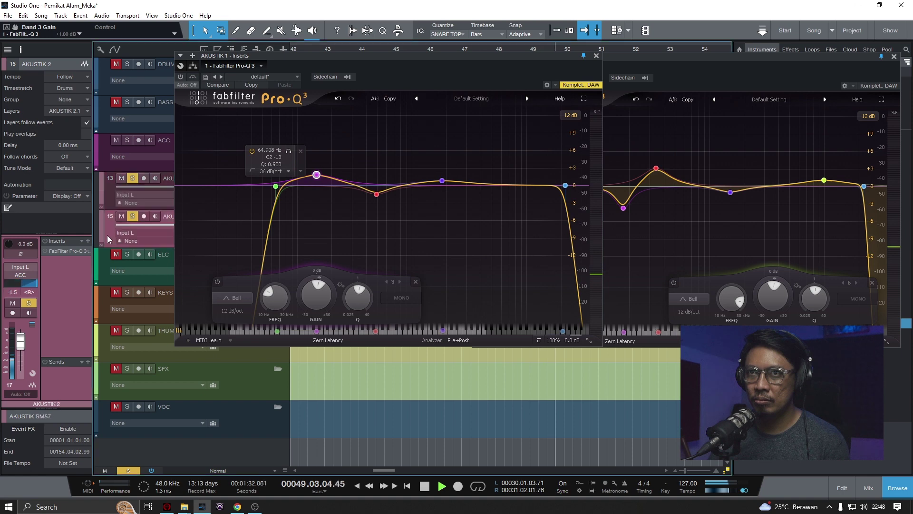
left_click_drag(21, 340, 23, 349)
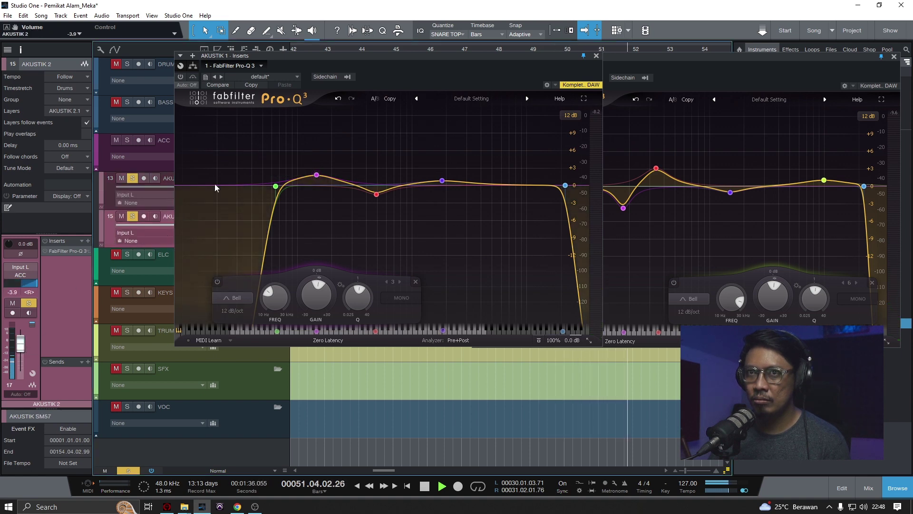
left_click_drag(583, 60, 420, 52)
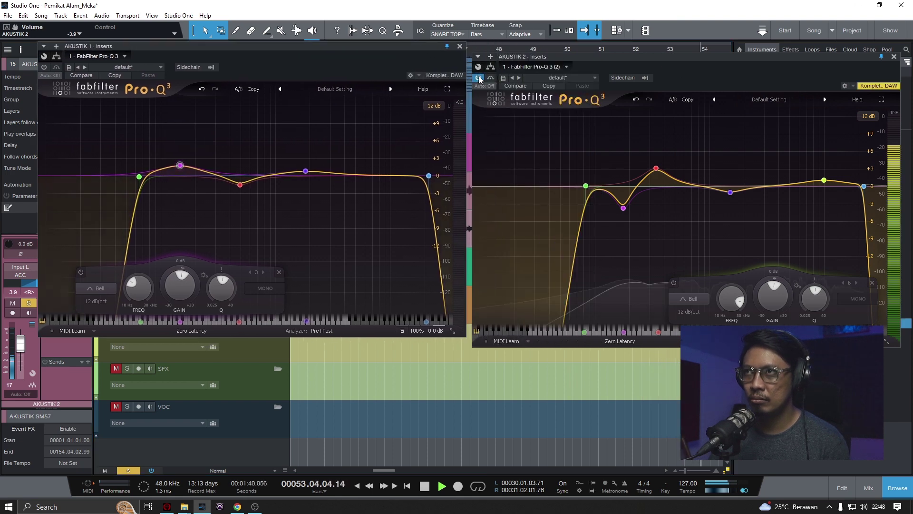
left_click(44, 71)
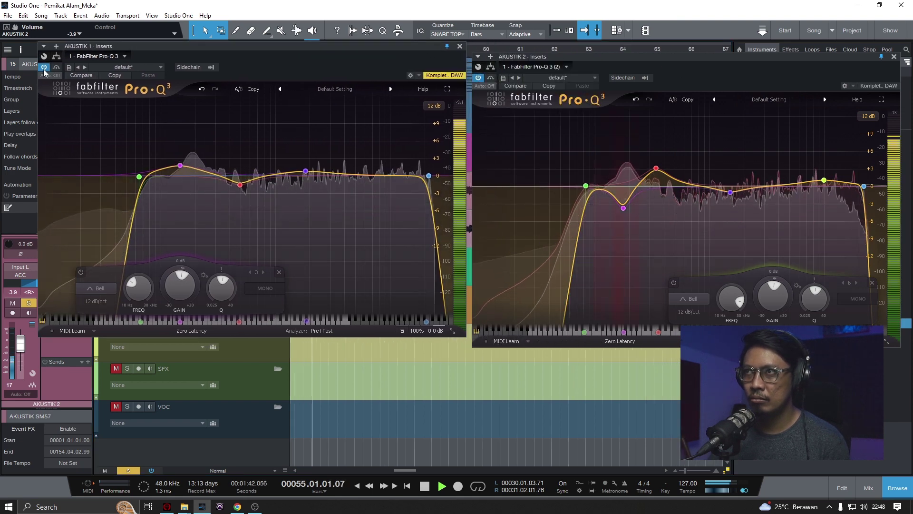
- Narrow AKUSTIK 2's low-frequency cut bell to Q 4.725 and move it to 185.43 Hz at about -3.4 dB
scroll(625, 208, "up", 3)
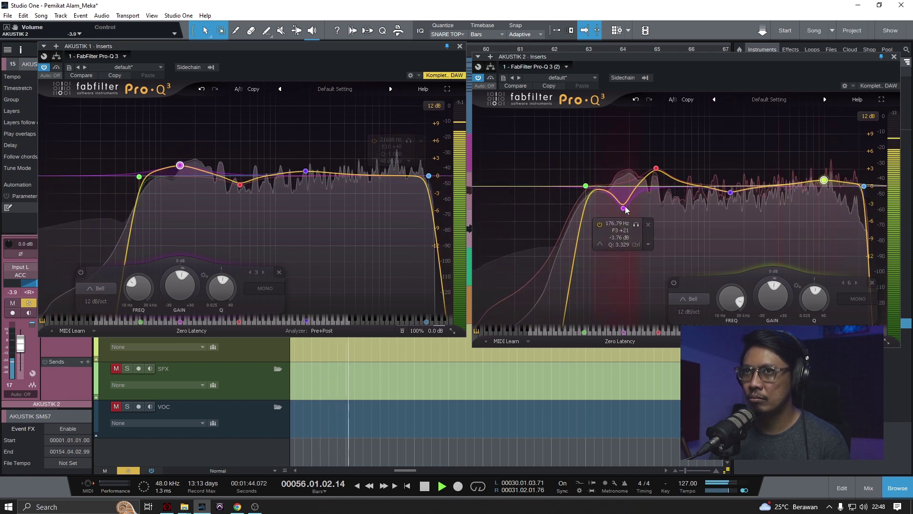
mouse_move(626, 209)
left_mouse_down()
mouse_move(616, 199)
mouse_move(628, 210)
left_mouse_up()
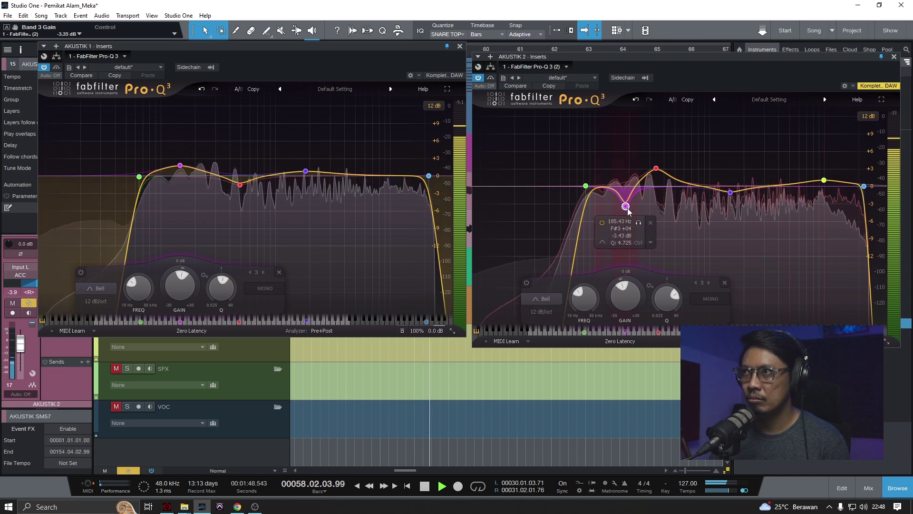
- Close both Pro-Q 3 windows and stop playback of the acoustic guitars
left_click(895, 58)
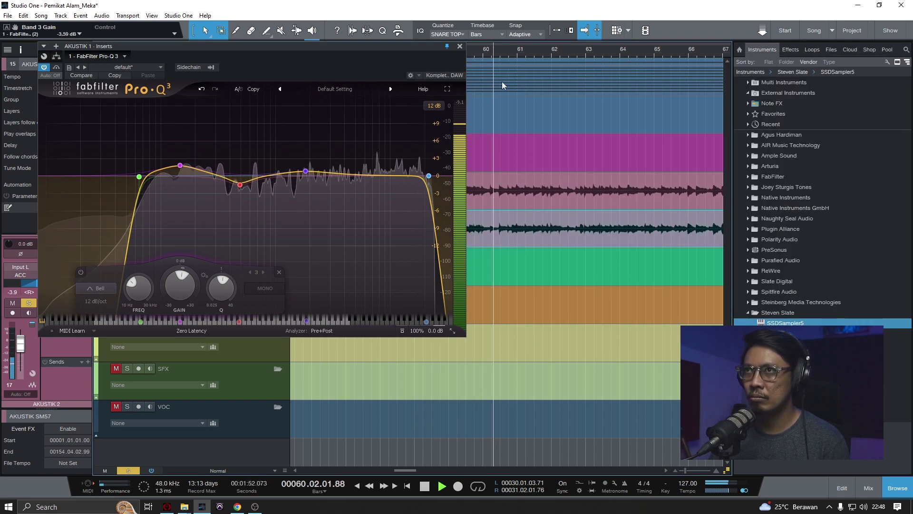
left_click(461, 46)
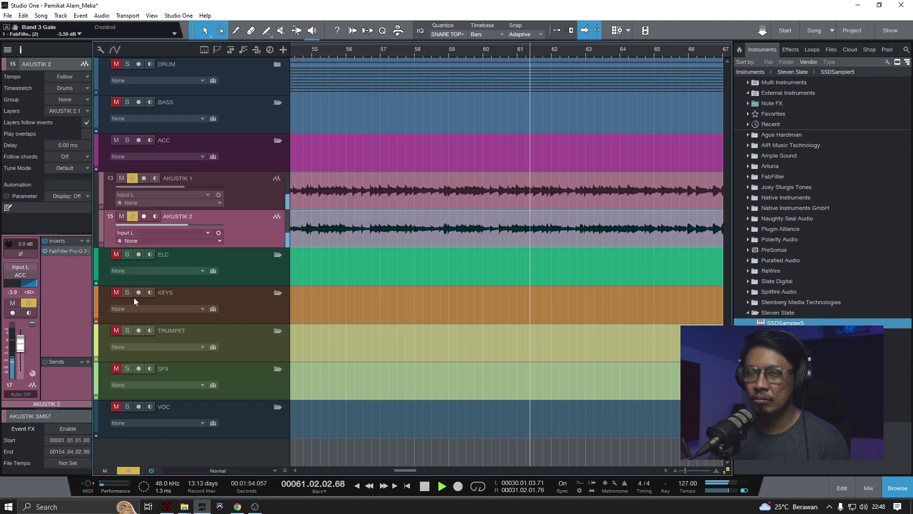
key("space")
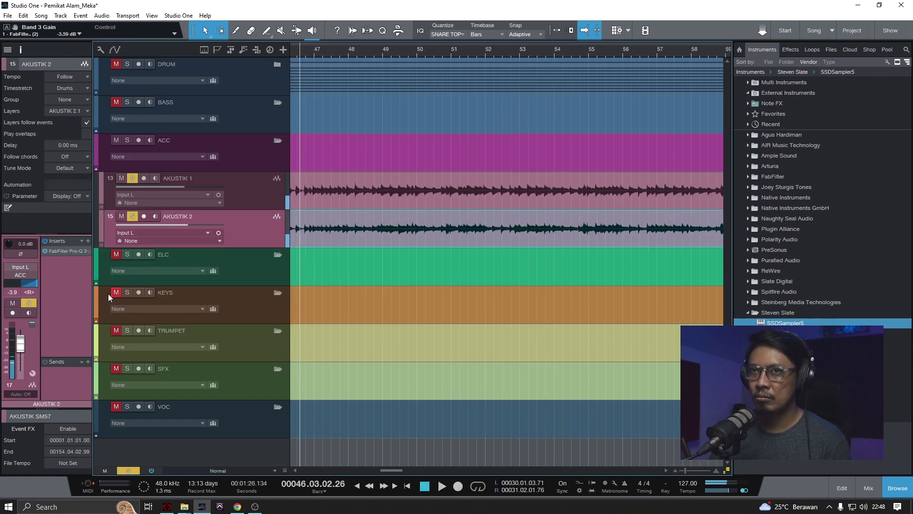
- Insert a Compressor on the AKUSTIK 2 track after its Pro-Q 3 equalizer
left_click(88, 241)
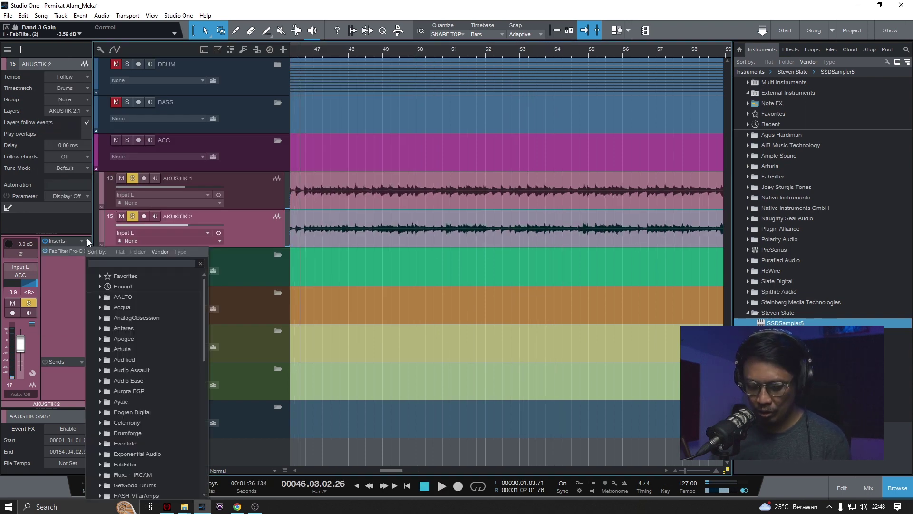
type("co")
double_click(135, 297)
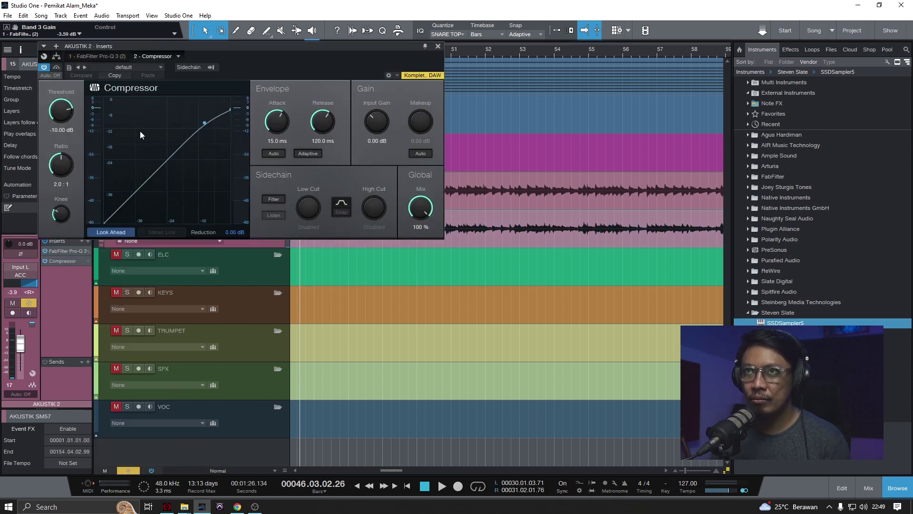
- Set AKUSTIK 2's compressor threshold to -21.28 dB and its ratio to 7.2:1 while the guitars play
left_click_drag(61, 121, 62, 119)
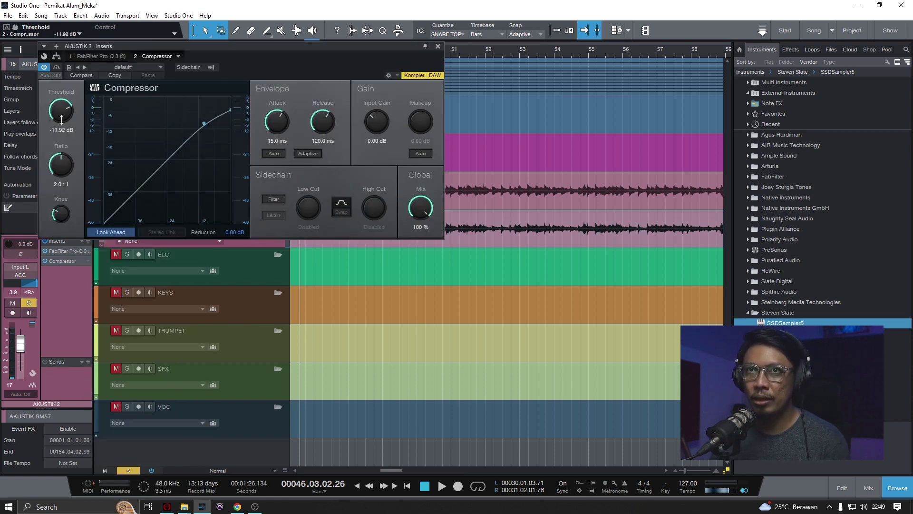
left_click_drag(61, 171, 61, 168)
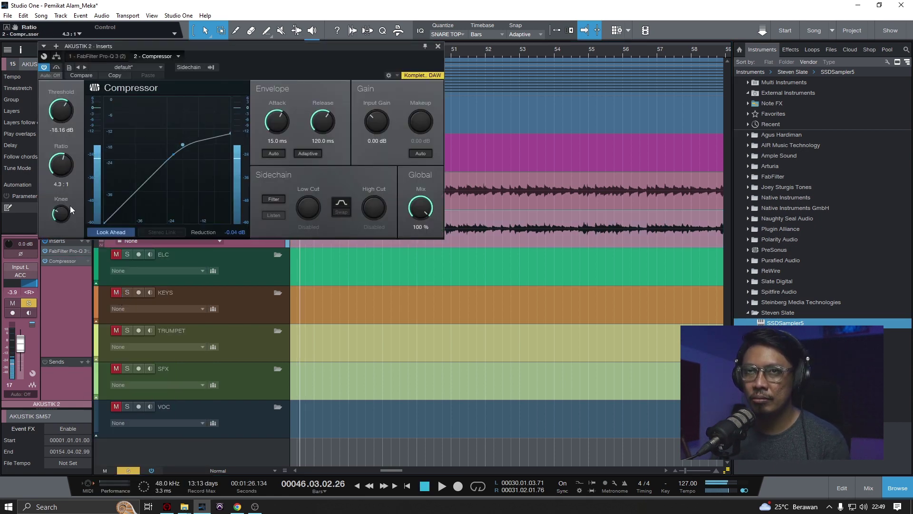
left_click_drag(238, 46, 370, 43)
key("space")
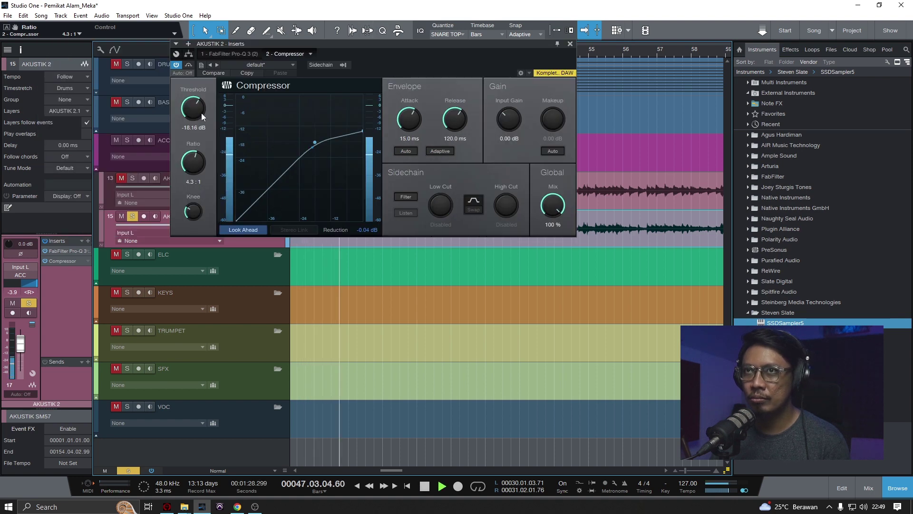
left_click_drag(198, 113, 198, 118)
left_click_drag(193, 163, 193, 160)
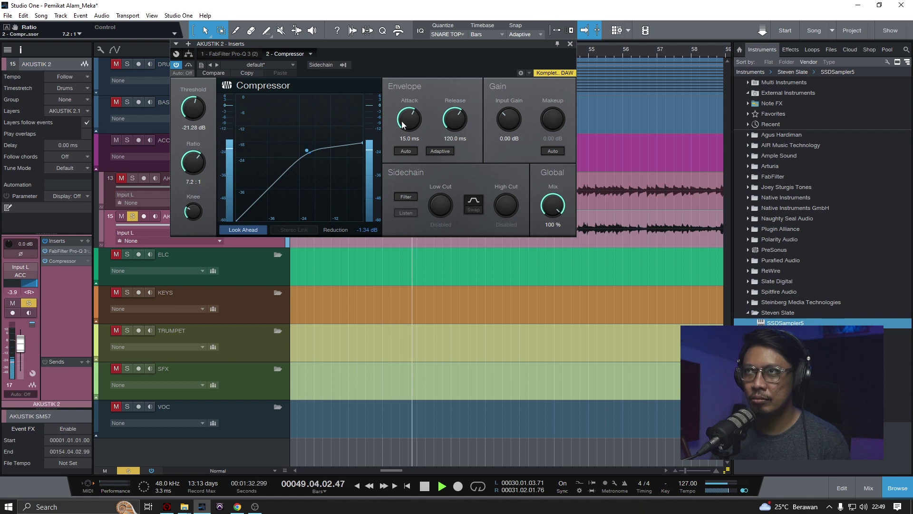
- Shorten AKUSTIK 2's compressor attack to 0.39 ms and release to 26.2 ms, and set the threshold to -21.76 dB
left_click_drag(409, 119, 412, 163)
left_click_drag(408, 123, 450, 141)
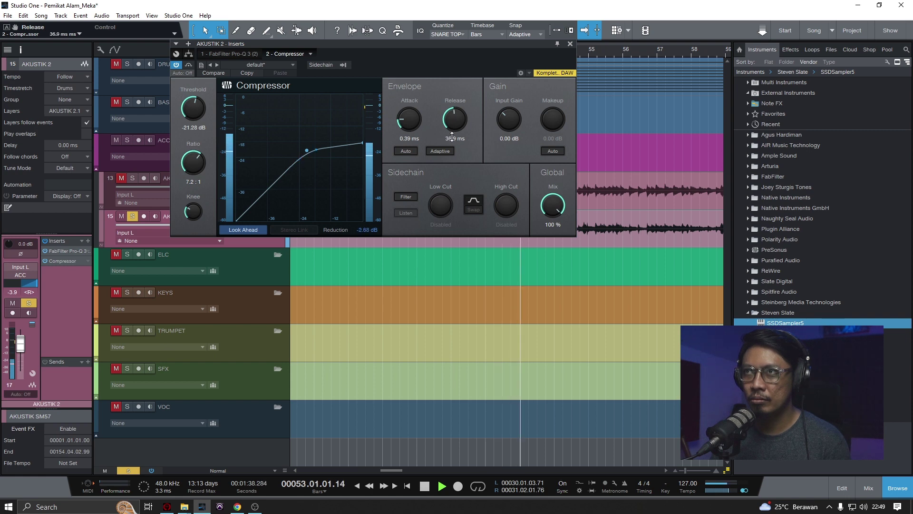
left_click_drag(197, 110, 198, 114)
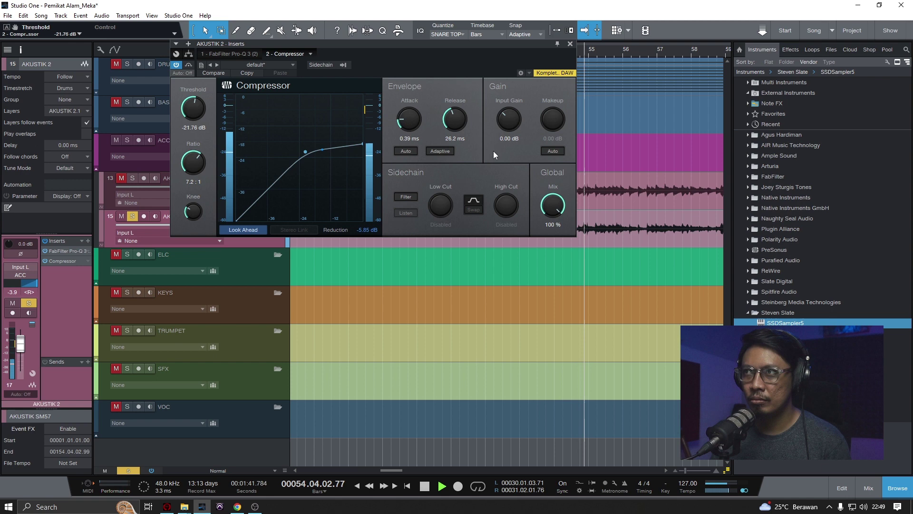
- Set AKUSTIK 2's compressor makeup gain manually to 3.12 dB and stop playback
left_click(552, 151)
left_click_drag(549, 123, 550, 119)
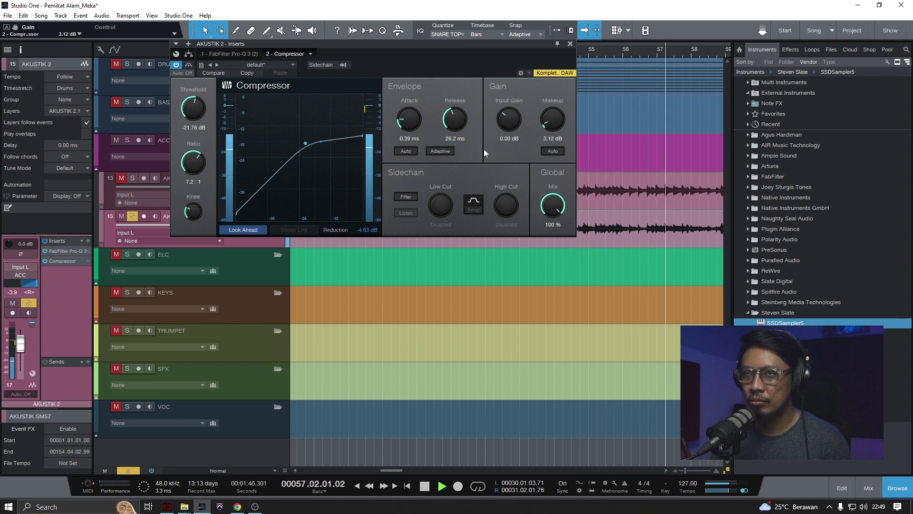
left_click_drag(425, 46, 544, 42)
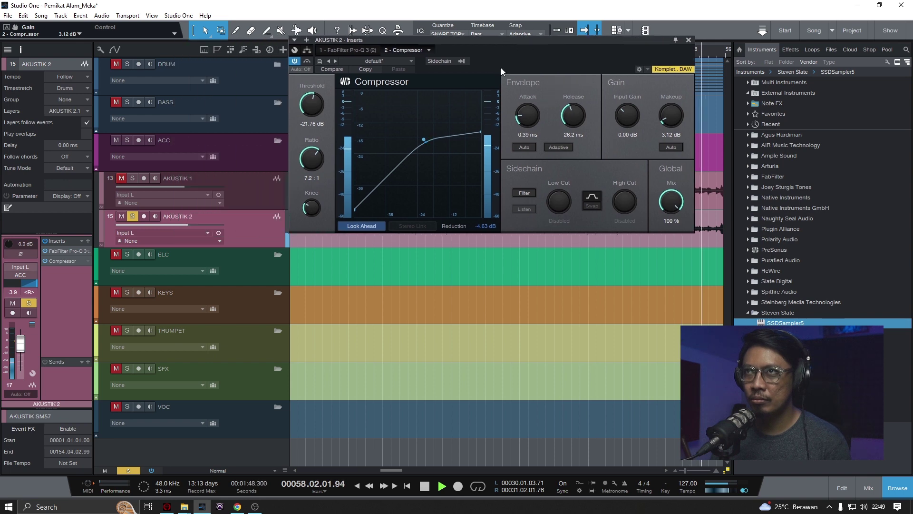
key("space")
- Copy AKUSTIK 2's compressor with its settings onto the AKUSTIK 1 track after its equalizer
left_click(252, 179)
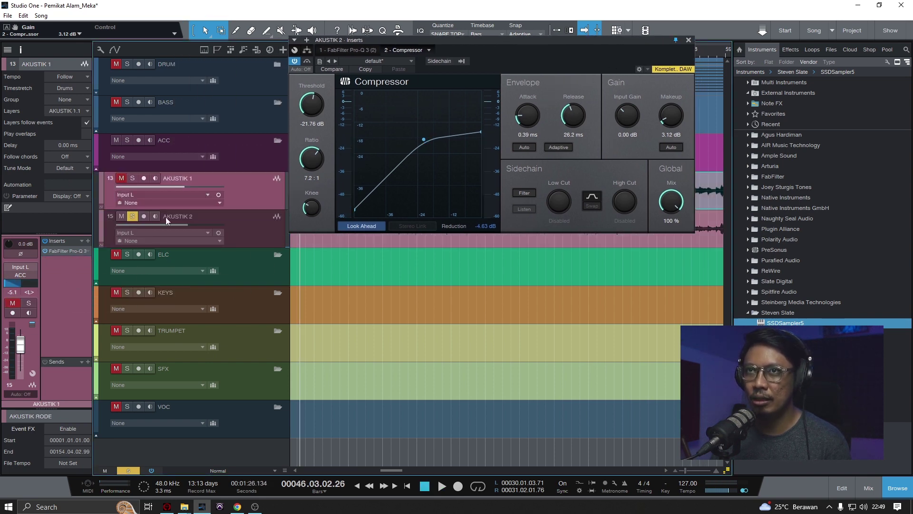
left_click_drag(456, 40, 555, 40)
left_click(373, 46)
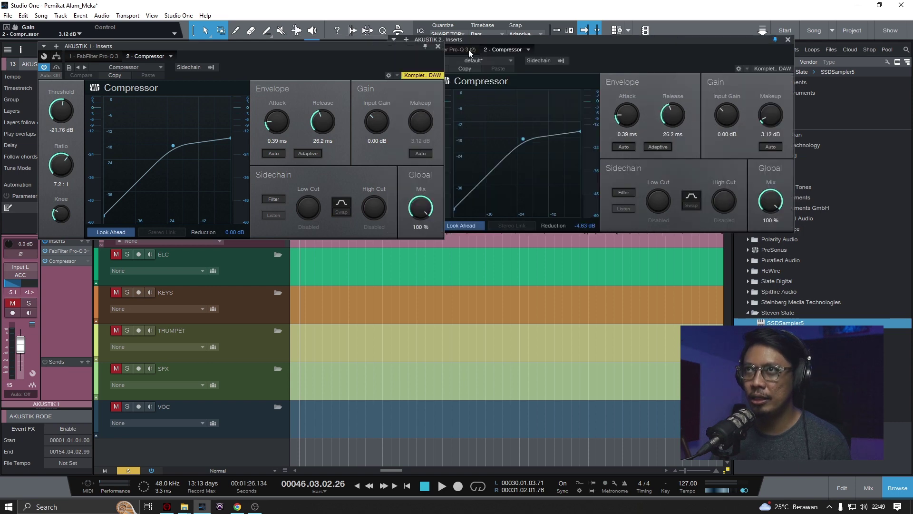
- Close both compressor windows, play back the two acoustic guitar tracks from near the song's start, and stop
left_click(437, 47)
left_click(787, 40)
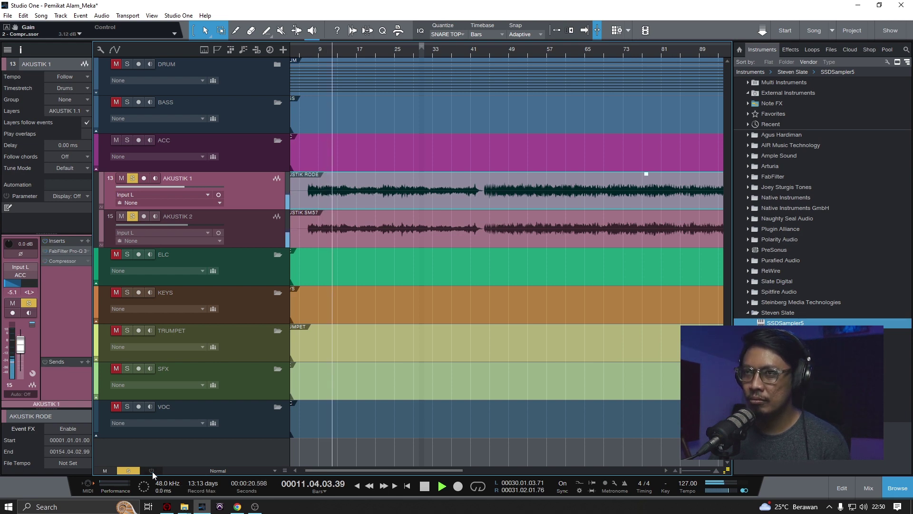
key("space")
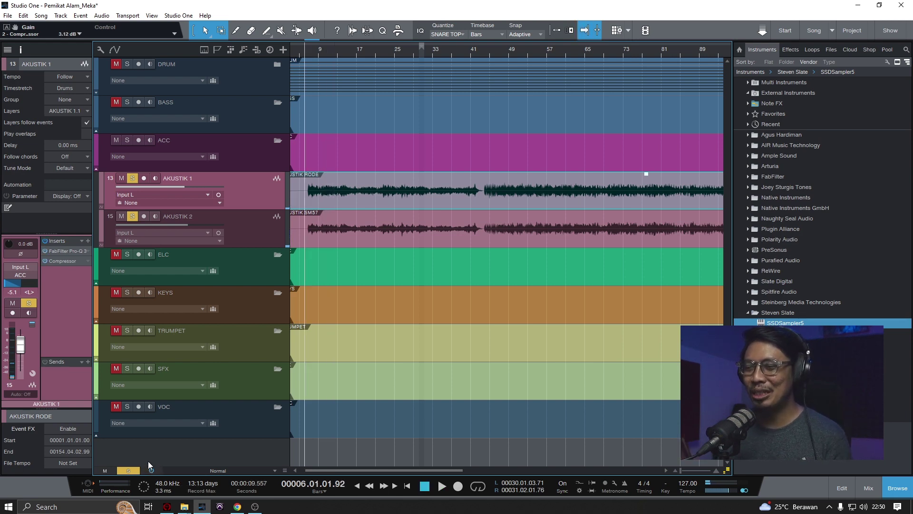